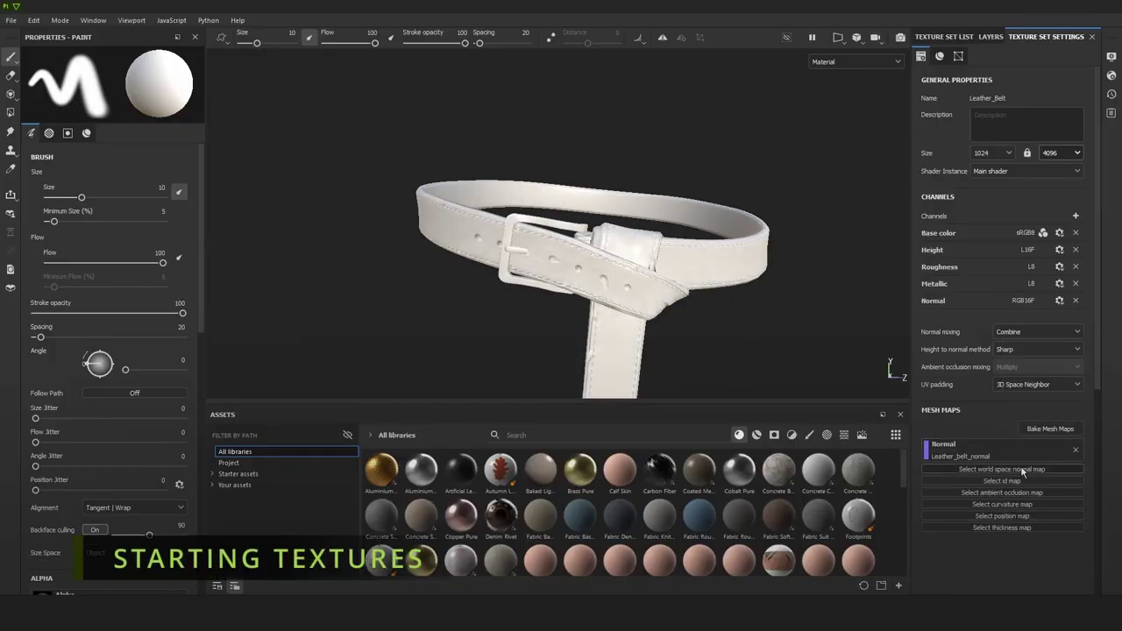
Light the viewport with the Studio To... environment map, enable Average shadows at opacity 66, and rotate the environment to about 171.
left_click(1110, 56)
left_click(999, 161)
scroll(1036, 286, "down", 3)
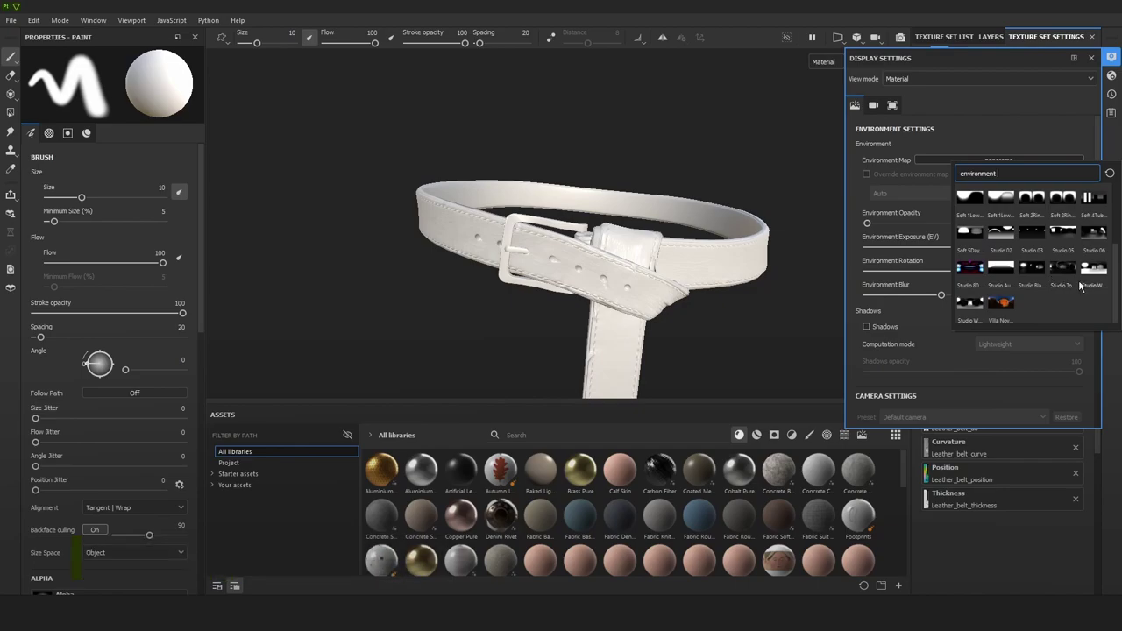
left_click(1063, 269)
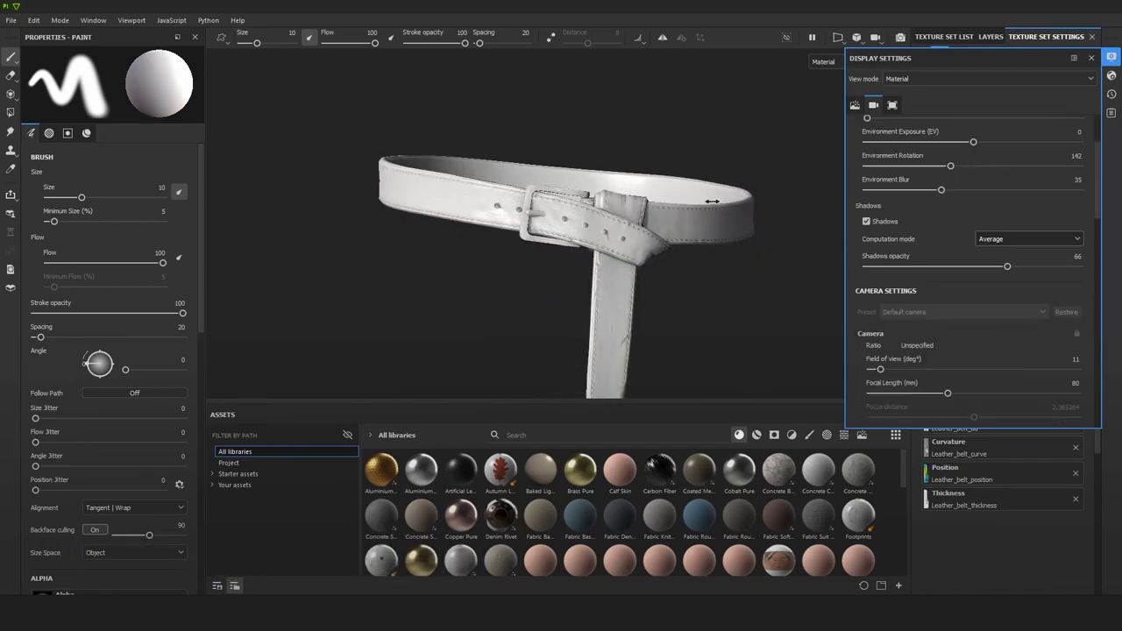
right_click_drag(713, 217, 690, 208, "shift")
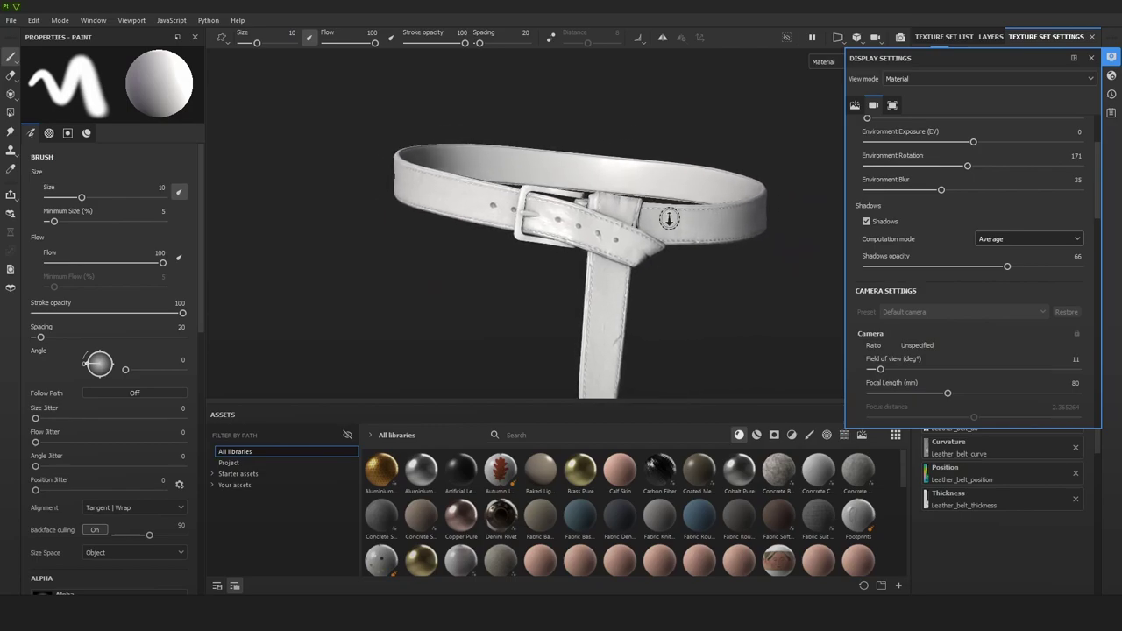
Name the top group Leather and organise the fill layers inside it under groups named Leather_Layer and Rough _layer.
double_click(970, 81)
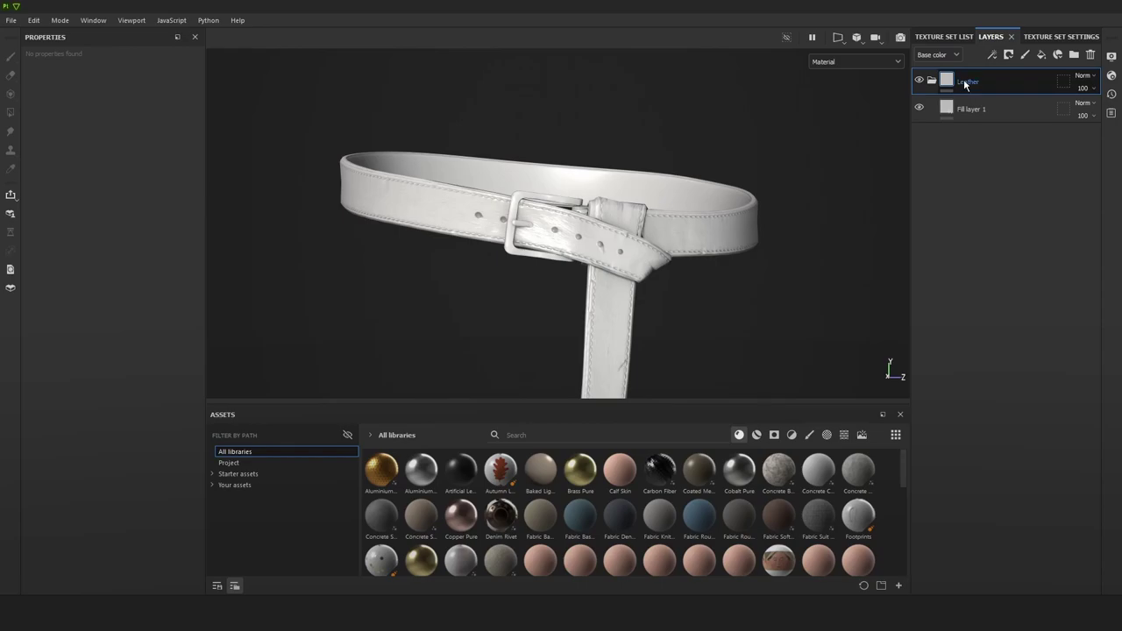
type("Leather")
key("Return")
left_click(1018, 111)
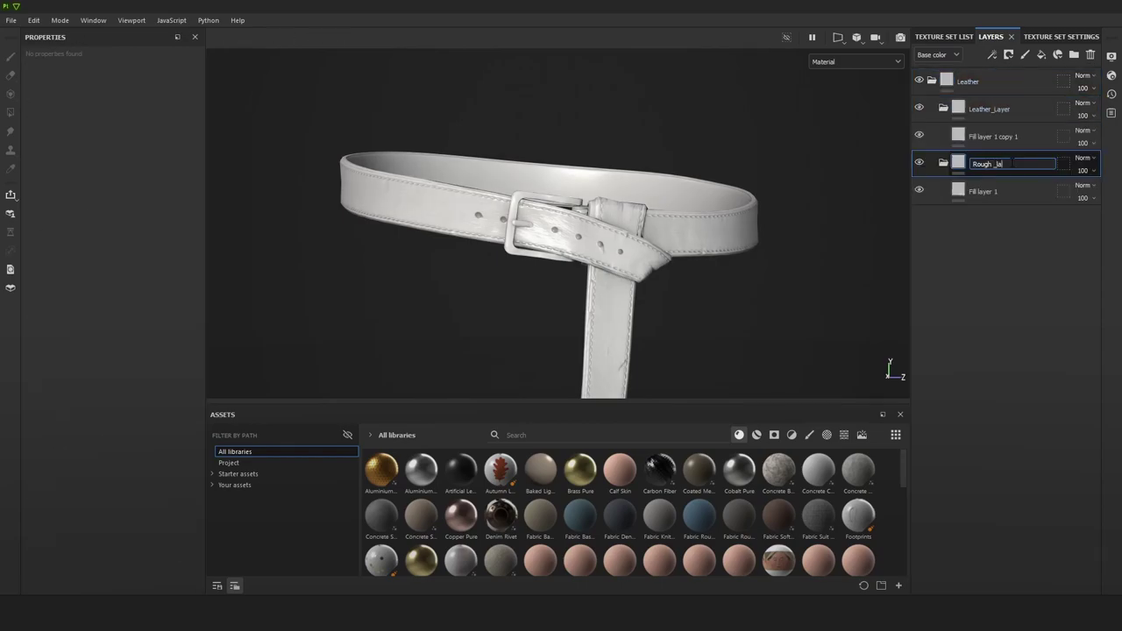
left_click(989, 195)
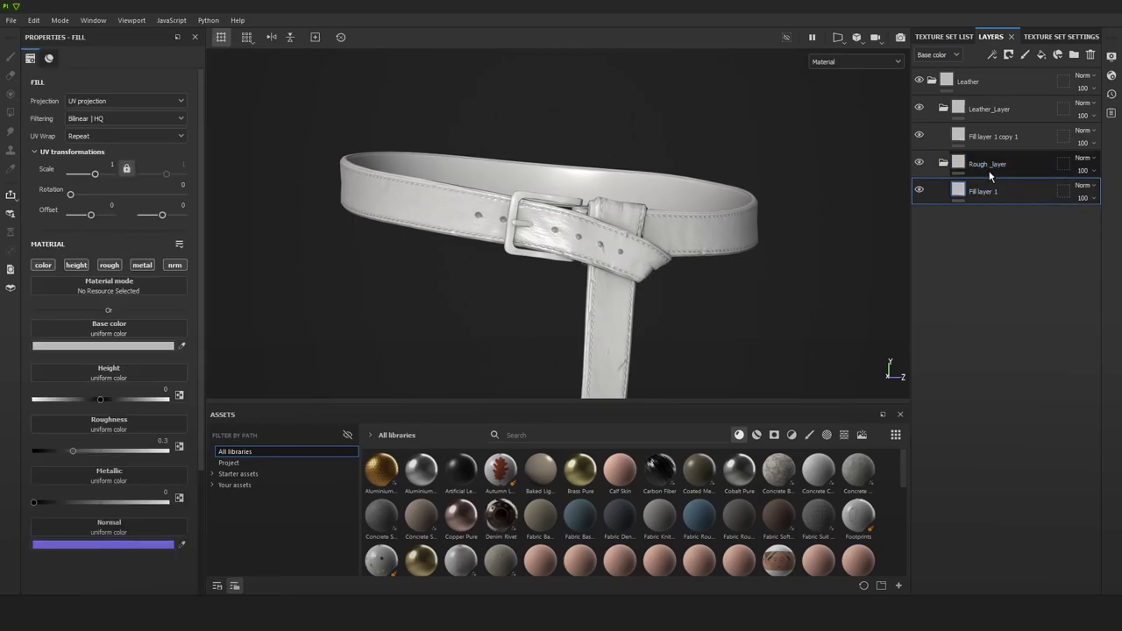
Try masking the Rough _layer group with a color selection picked from the ID map.
left_click(995, 166)
right_click(994, 169)
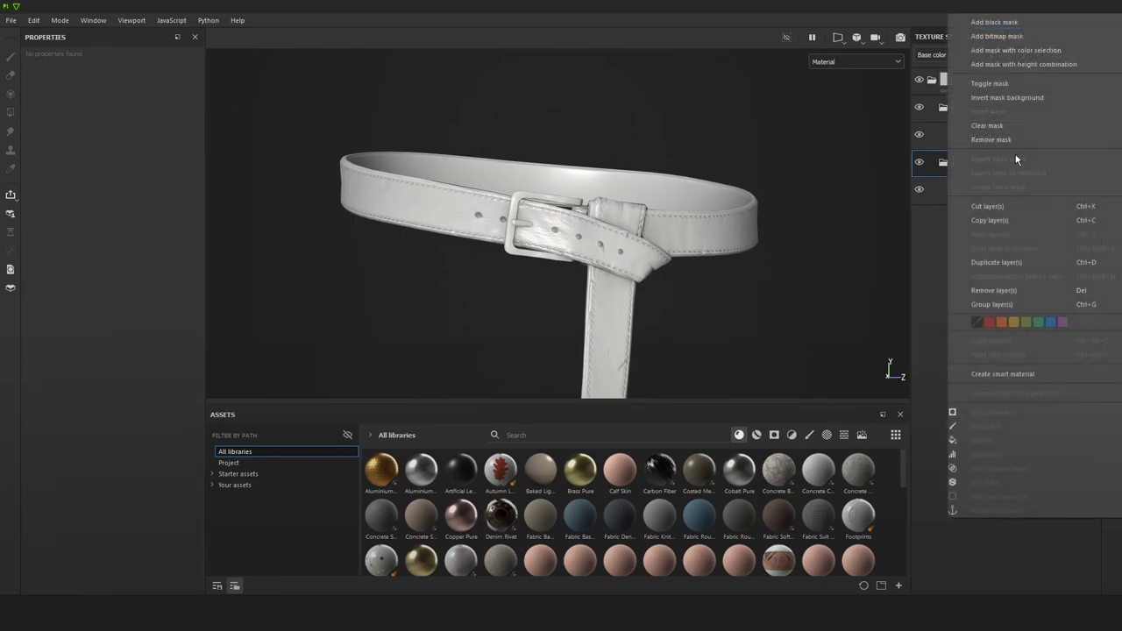
left_click(1011, 53)
left_click(173, 175)
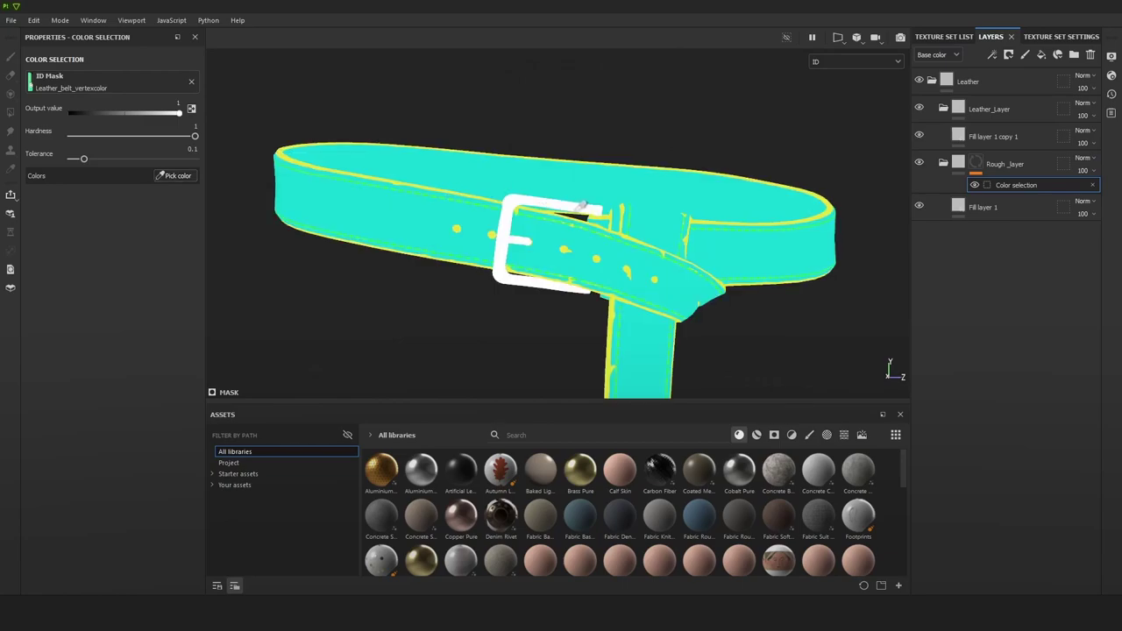
left_click(582, 206)
left_click_drag(582, 205, 220, 203, "alt")
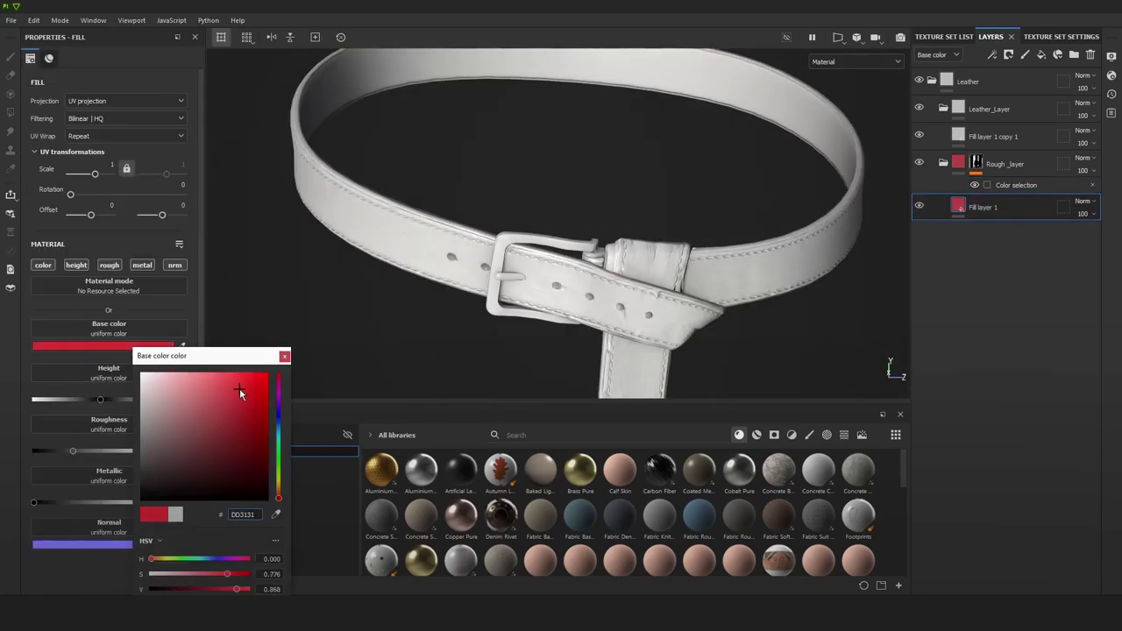
Remove the mask from Rough _layer and mask the Leather_Layer group by the cyan leather ID color instead.
left_click_drag(500, 263, 553, 271, "alt")
right_click(1004, 111)
right_click(976, 163)
left_click(976, 161)
right_click(976, 163)
left_click(986, 158)
right_click(1008, 112)
left_click(1031, 161)
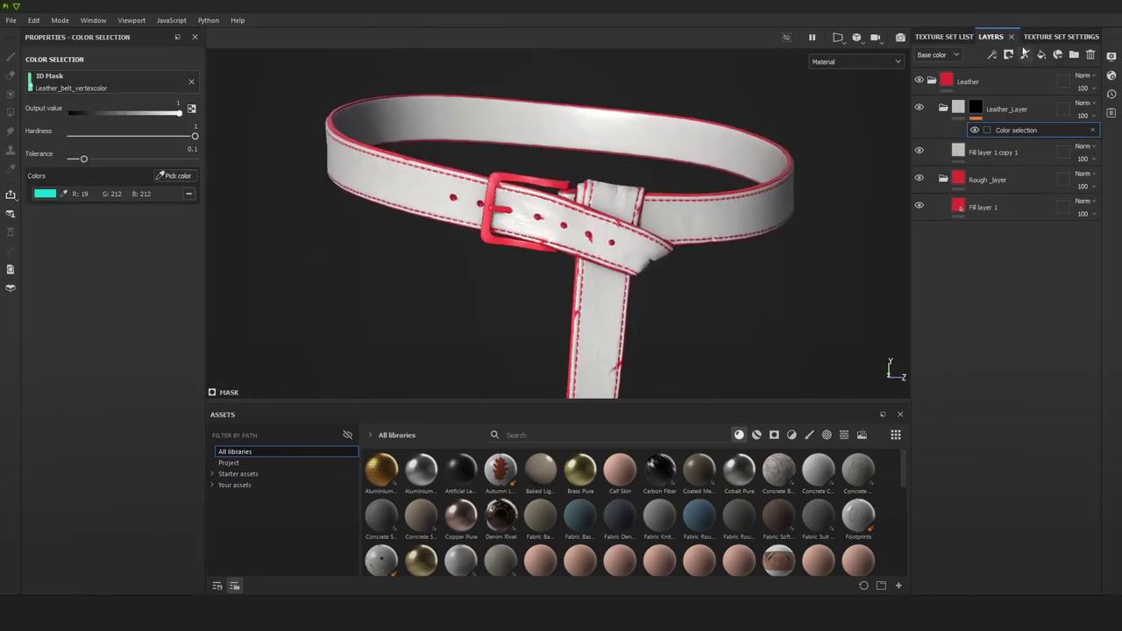
Search the smart materials for "metal" and add Steel Rust Surface above the Leather group.
left_click(1008, 81)
left_click(1040, 55)
left_click(534, 435)
type("metal")
left_click(756, 435)
left_click_drag(620, 552, 986, 81)
Add a black mask to the Steel Rust Surface group and reveal only the buckle with Polygon Fill.
left_click(1007, 55)
left_click(1017, 113)
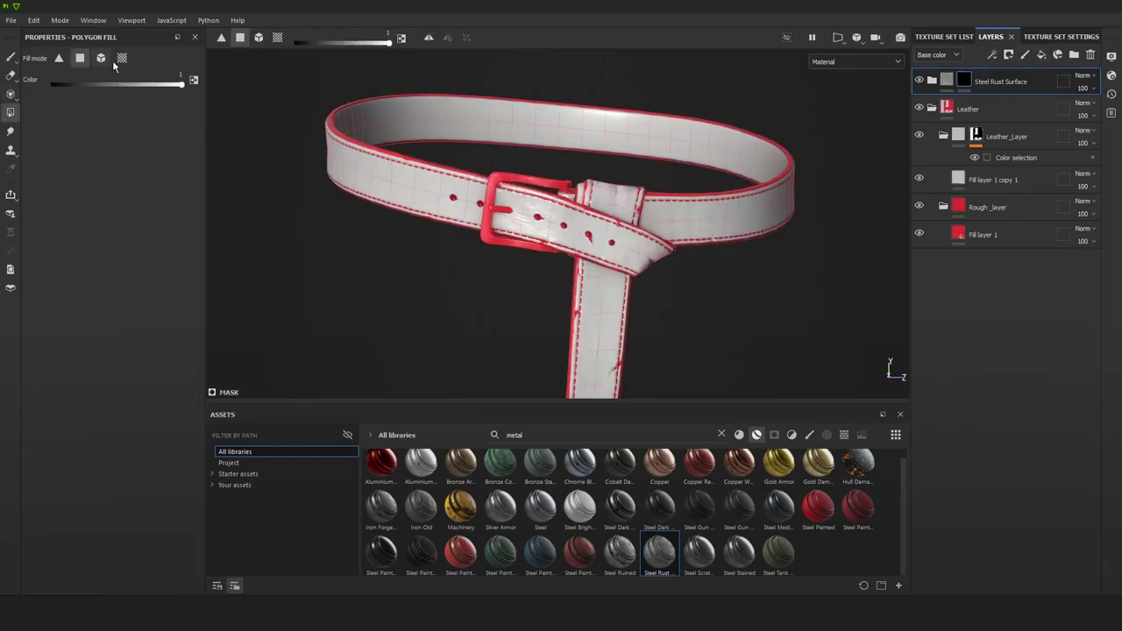
key("1")
Set the Steel Rust Surface group's height opacity to 36 and lower a setting of its Rust layer's Gradient filter.
left_click(938, 54)
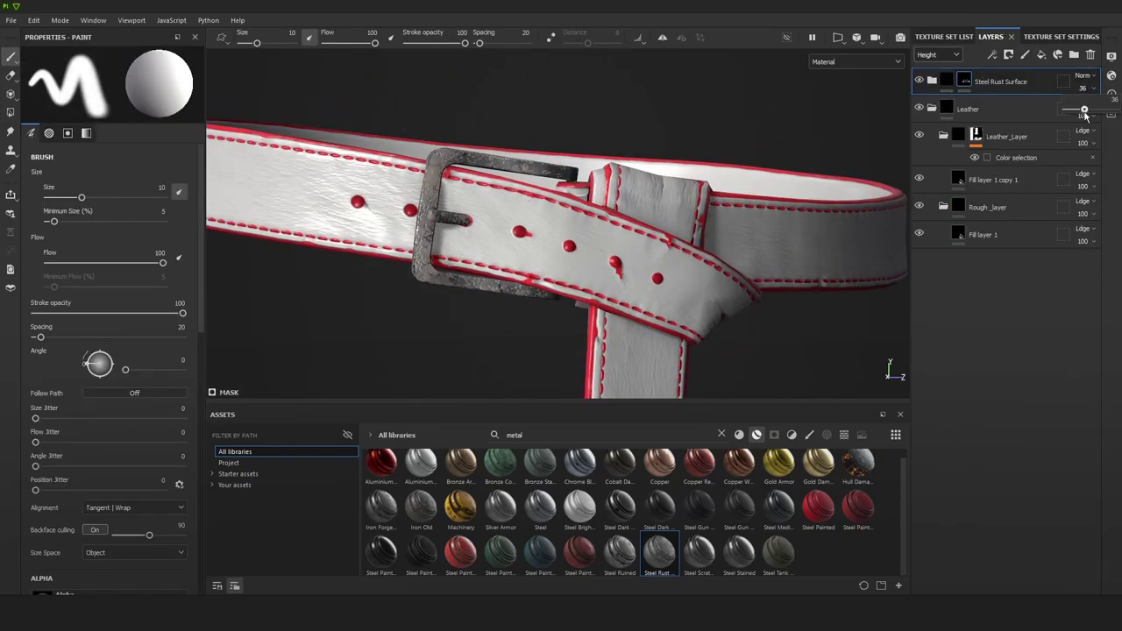
left_click(932, 81)
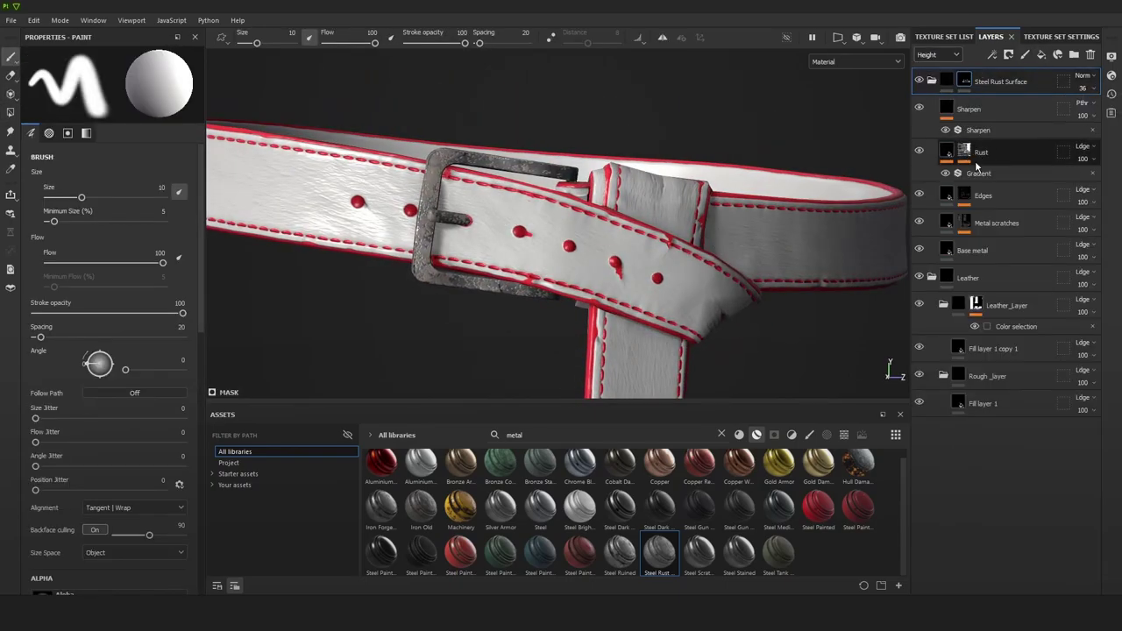
left_click(999, 172)
scroll(525, 179, "down", 5)
left_click_drag(149, 186, 113, 186)
left_click(931, 81)
left_click(931, 110)
left_click(931, 109)
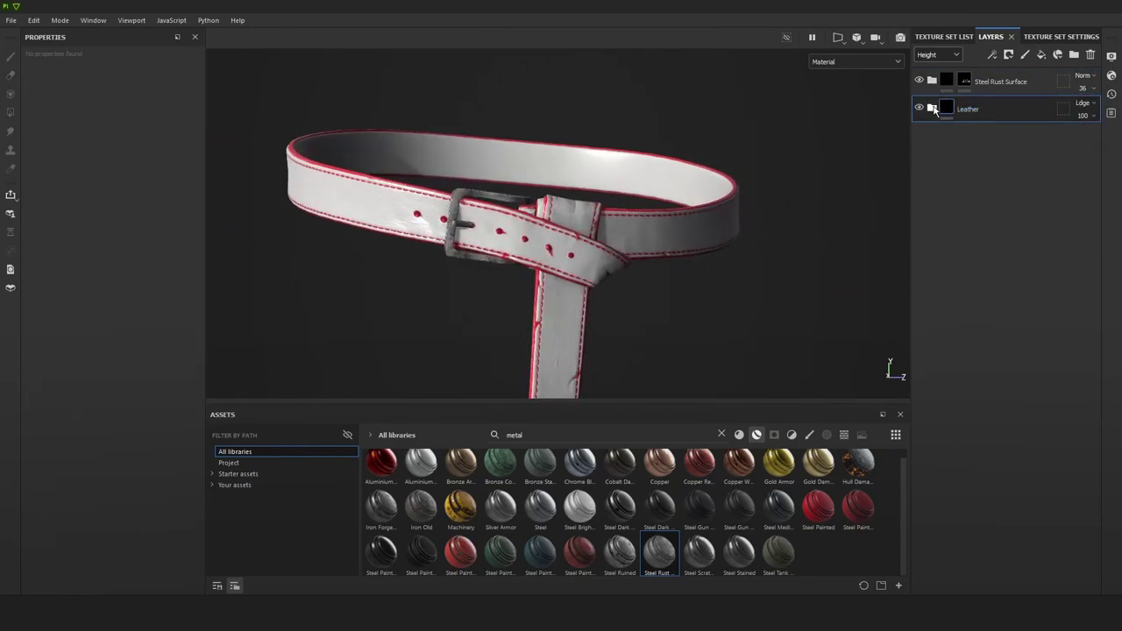
Rename the Rough _layer fill as Base with base color D29C72, and darken the leather fill's base color to dark brown.
left_click(931, 108)
left_click(982, 231)
left_click_drag(533, 225, 614, 263, "alt")
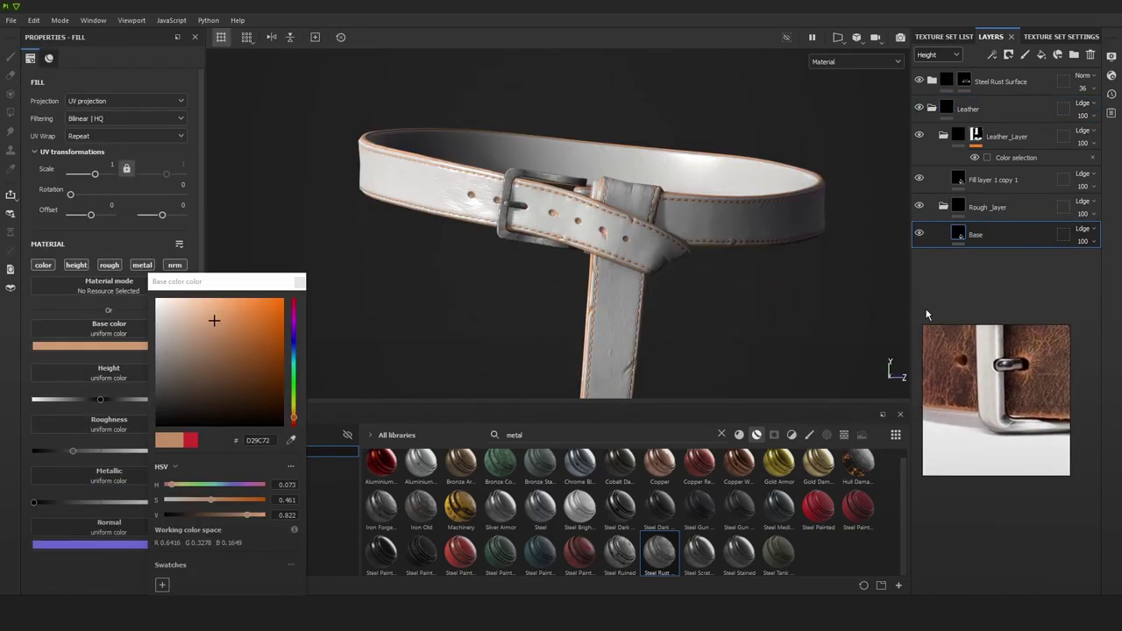
left_click(299, 282)
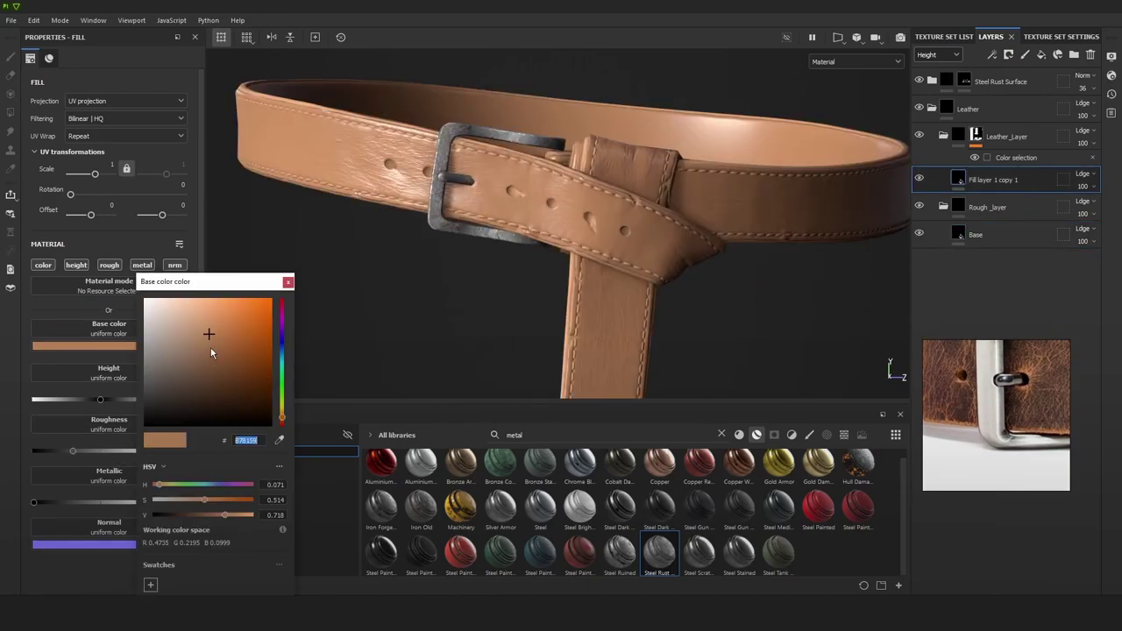
left_click_drag(210, 352, 208, 387)
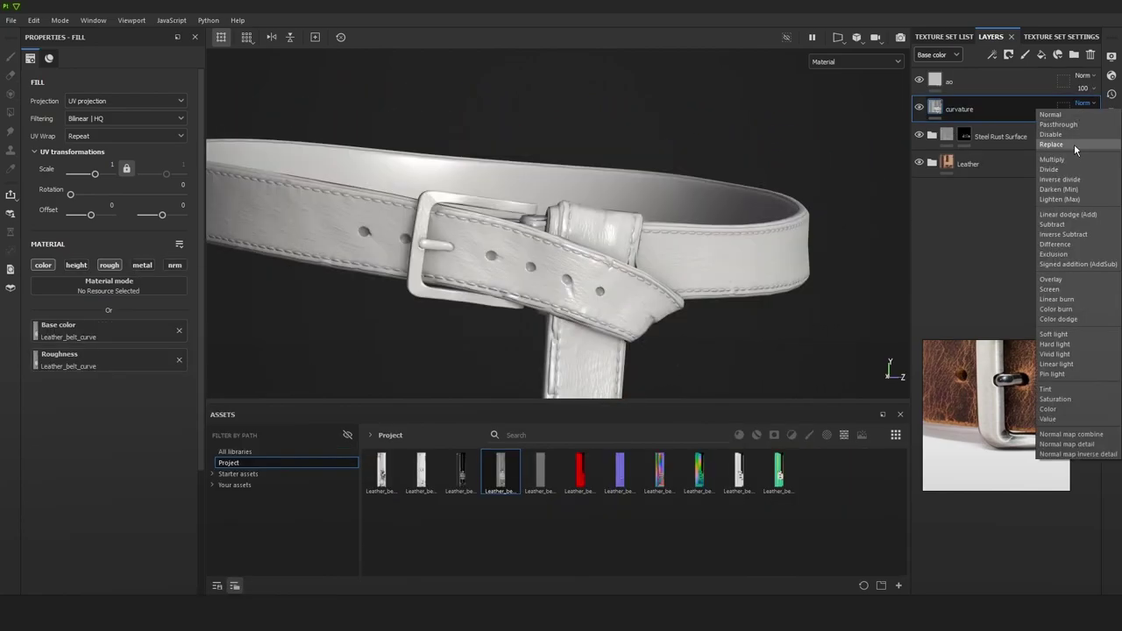
Set the curvature layer's base color blending to Overlay at opacity 25 and hide the ao layer.
left_click(1077, 277)
left_click_drag(692, 273, 725, 251, "alt")
left_click(919, 80)
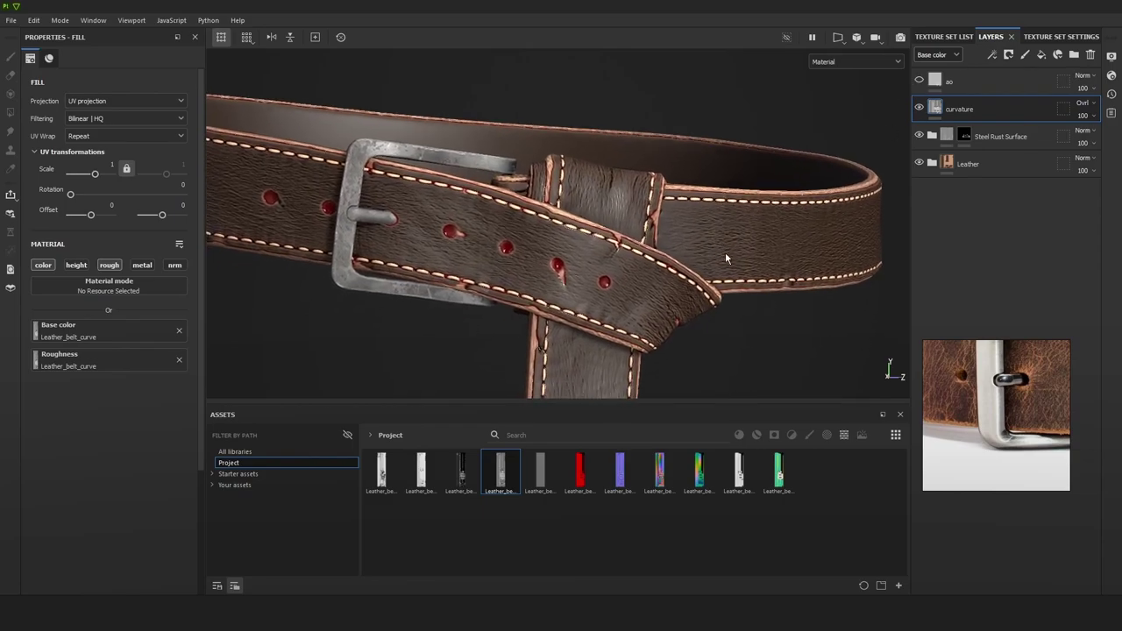
key("c")
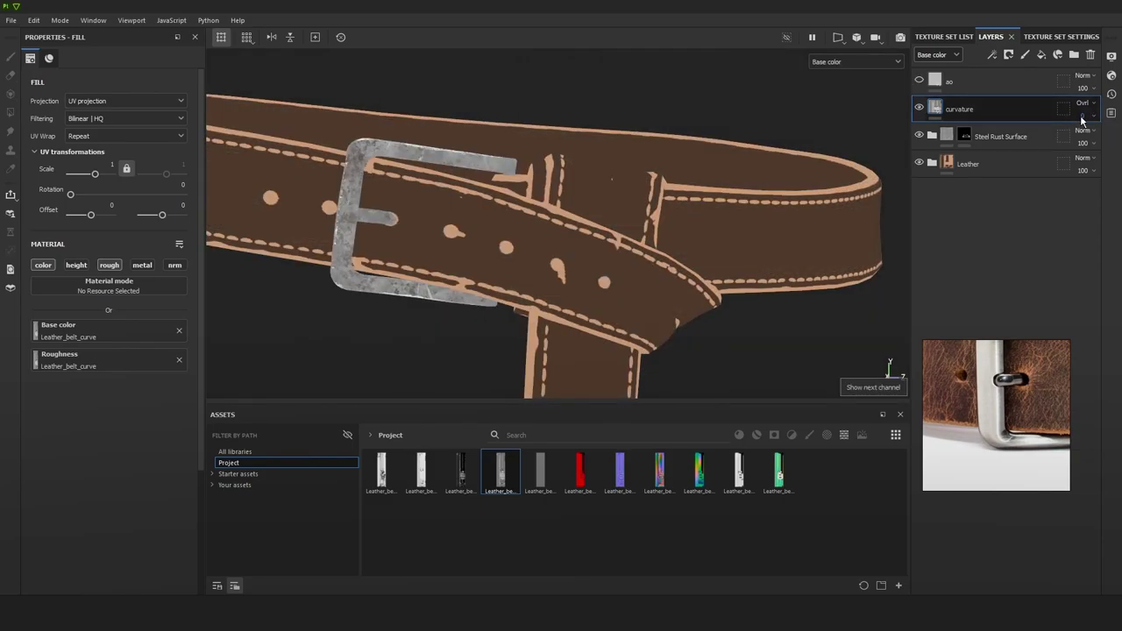
left_click_drag(1077, 135, 1088, 138)
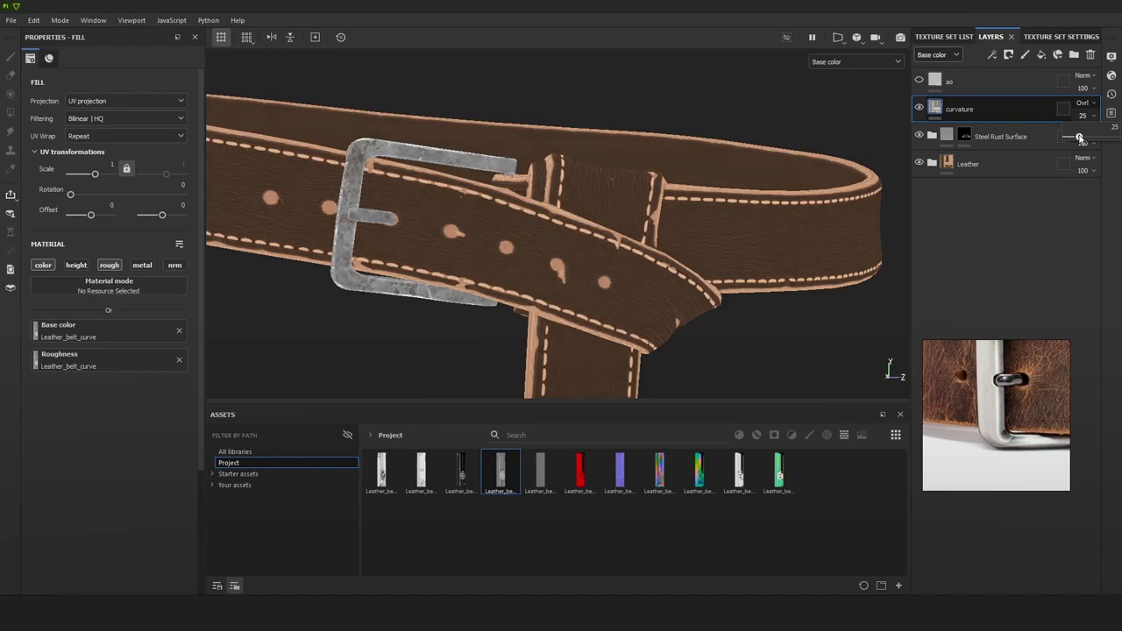
Set the curvature layer's roughness blending to Overlay and reduce its opacity in that channel.
key("c")
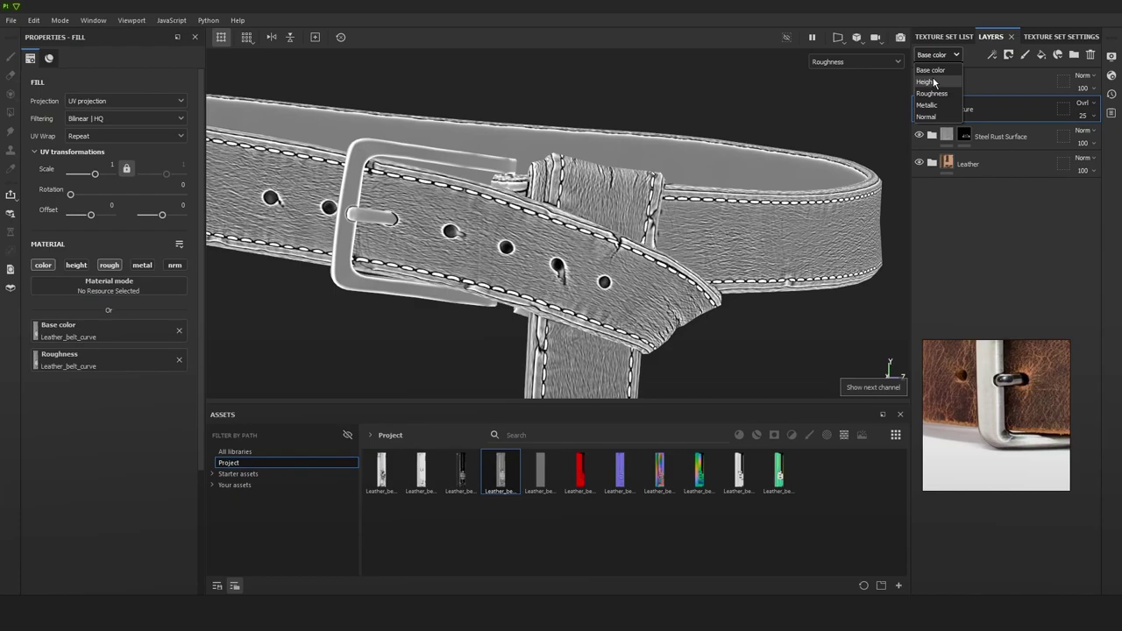
left_click(1084, 103)
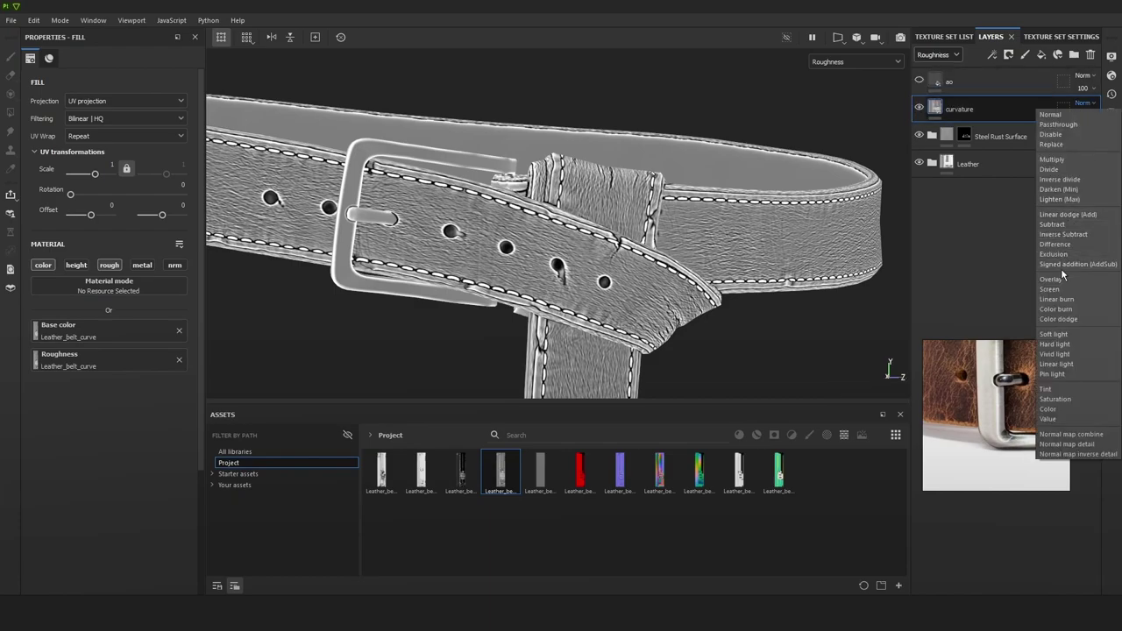
left_click(1057, 279)
left_click(1082, 117)
mouse_move(1086, 137)
left_mouse_down()
mouse_move(1056, 137)
mouse_move(1080, 141)
left_mouse_up()
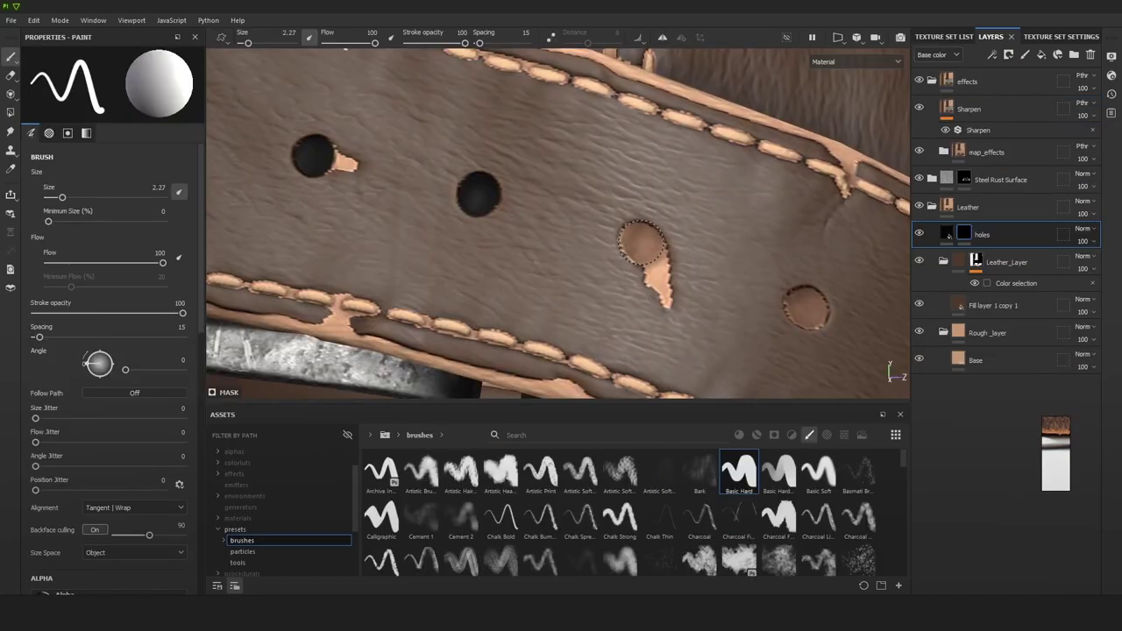
Paint the remaining belt holes into the holes layer's mask with the Basic Hard brush at size 2.27.
middle_click_drag(804, 285, 737, 270, "alt")
left_click_drag(736, 270, 734, 289, "alt")
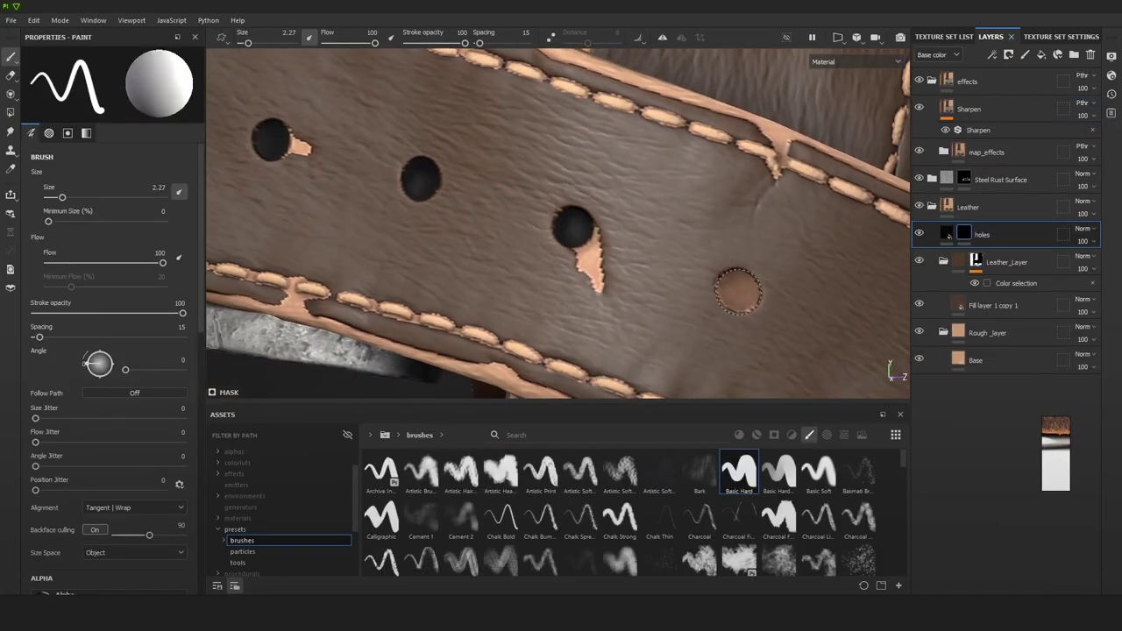
key("f")
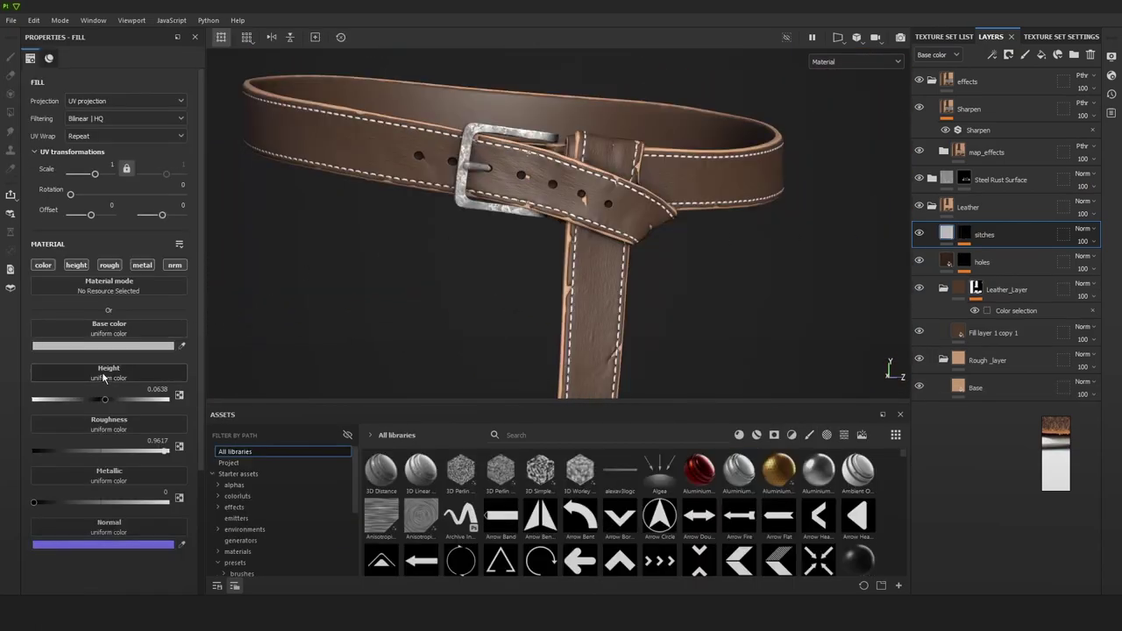
Change the base color of the sitches layer to a light tan.
left_click(104, 345)
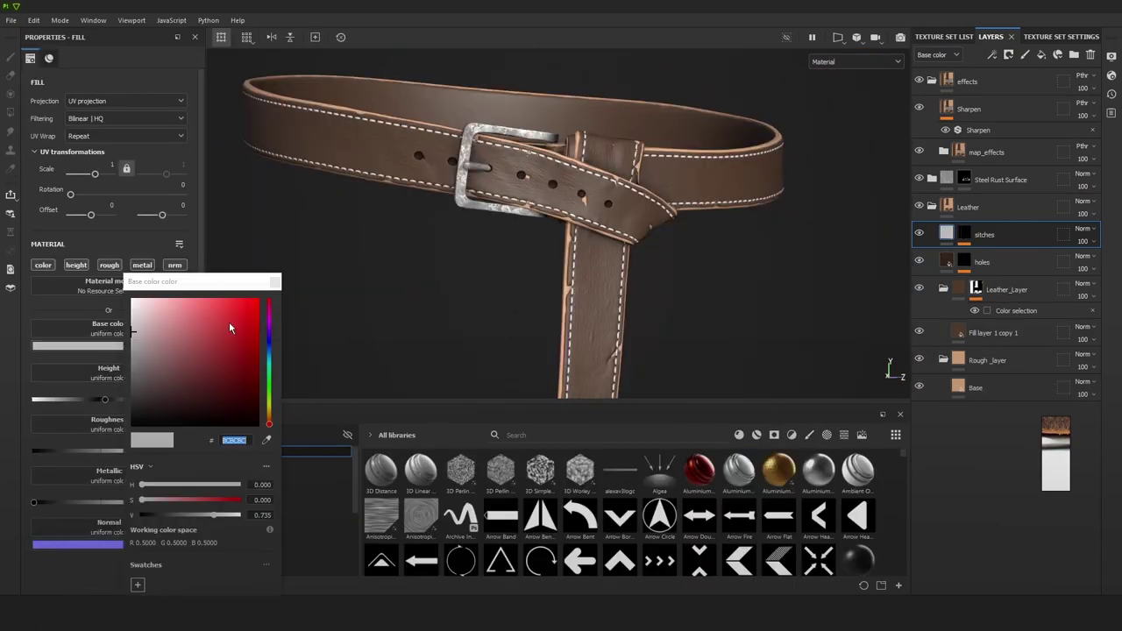
mouse_move(132, 408)
left_mouse_down()
mouse_move(162, 369)
mouse_move(153, 341)
mouse_move(164, 377)
mouse_move(215, 326)
left_mouse_up()
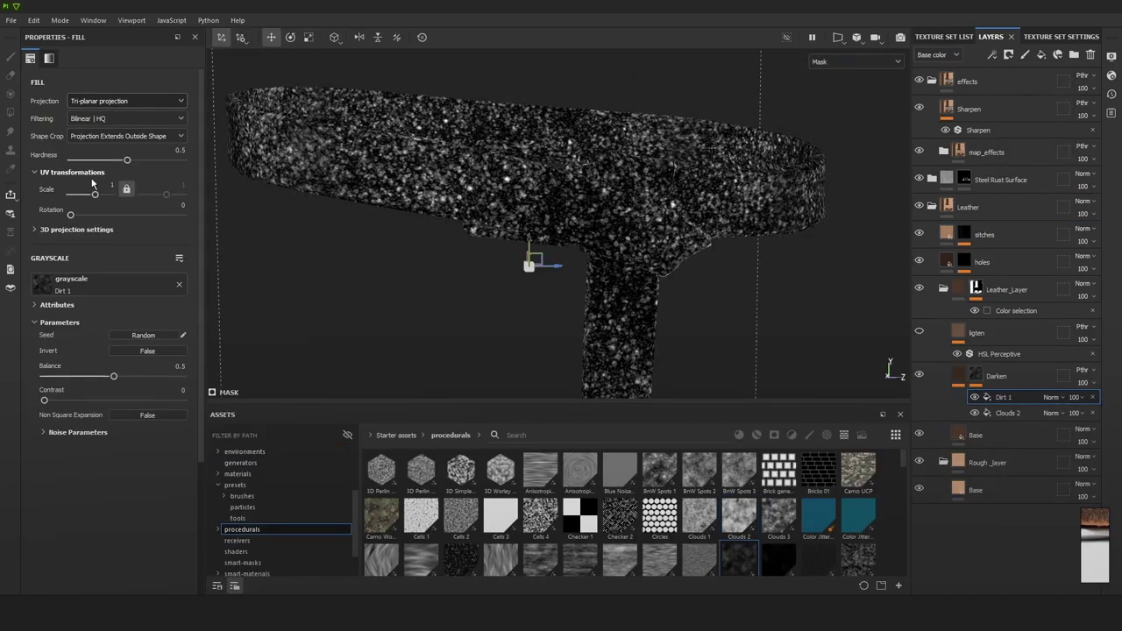
Slightly lower the scale and balance of the Dirt 1 fill in the Darken layer's mask.
left_click_drag(94, 194, 93, 194)
left_click_drag(113, 375, 100, 375)
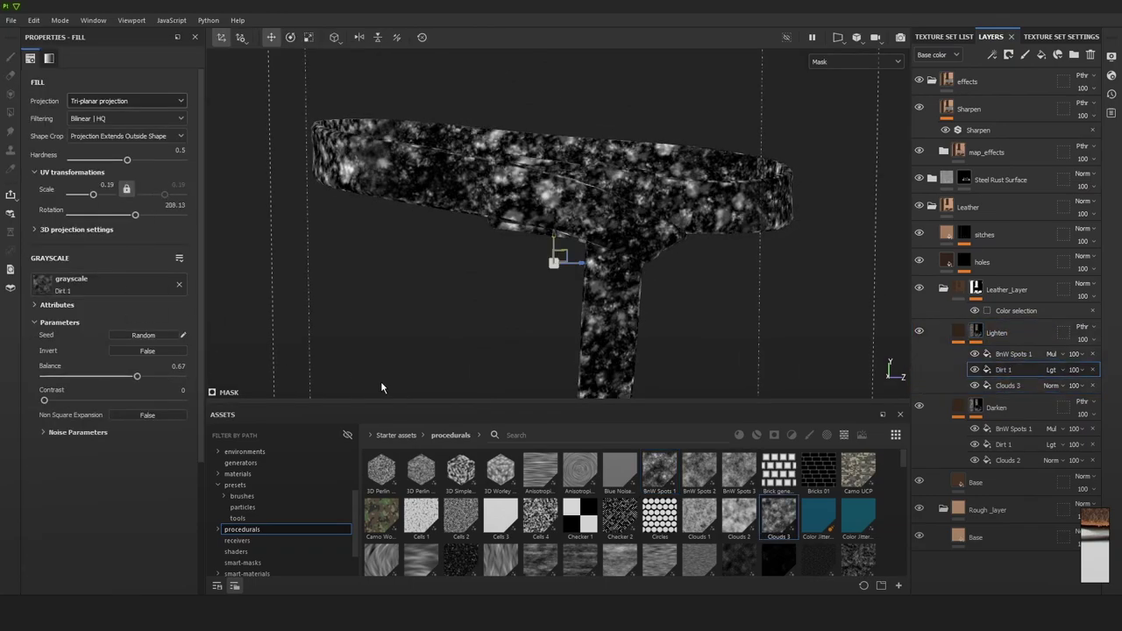
Replace the Clouds 3 texture with Dirt 5 in the saturated_spots mask fill.
scroll(901, 468, "down", 3)
scroll(901, 468, "up", 2)
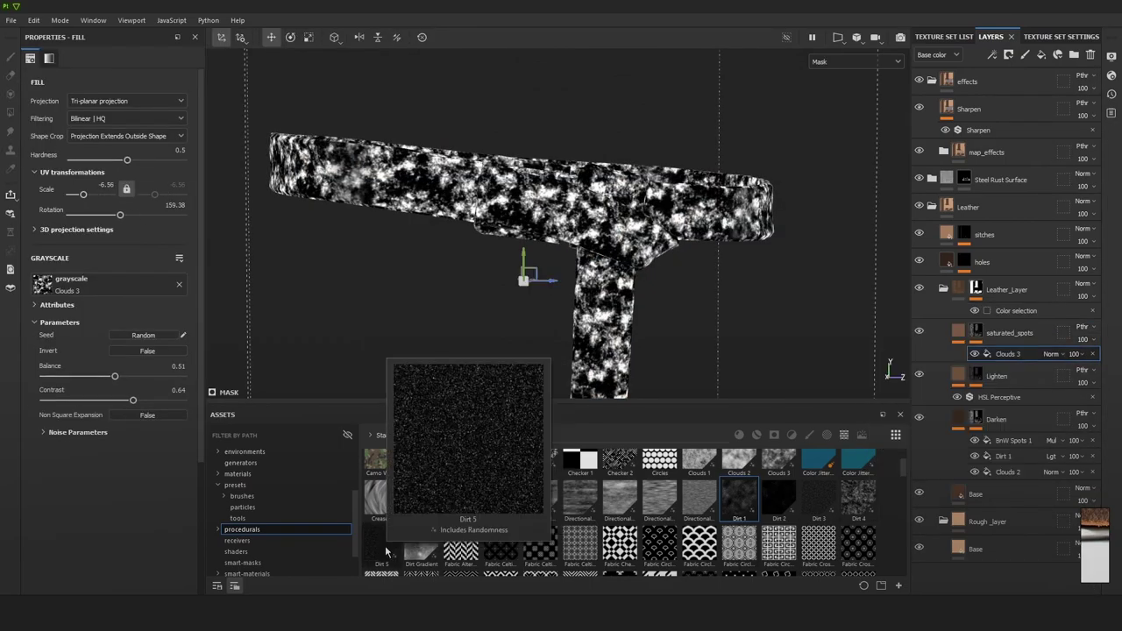
left_click_drag(381, 543, 42, 283)
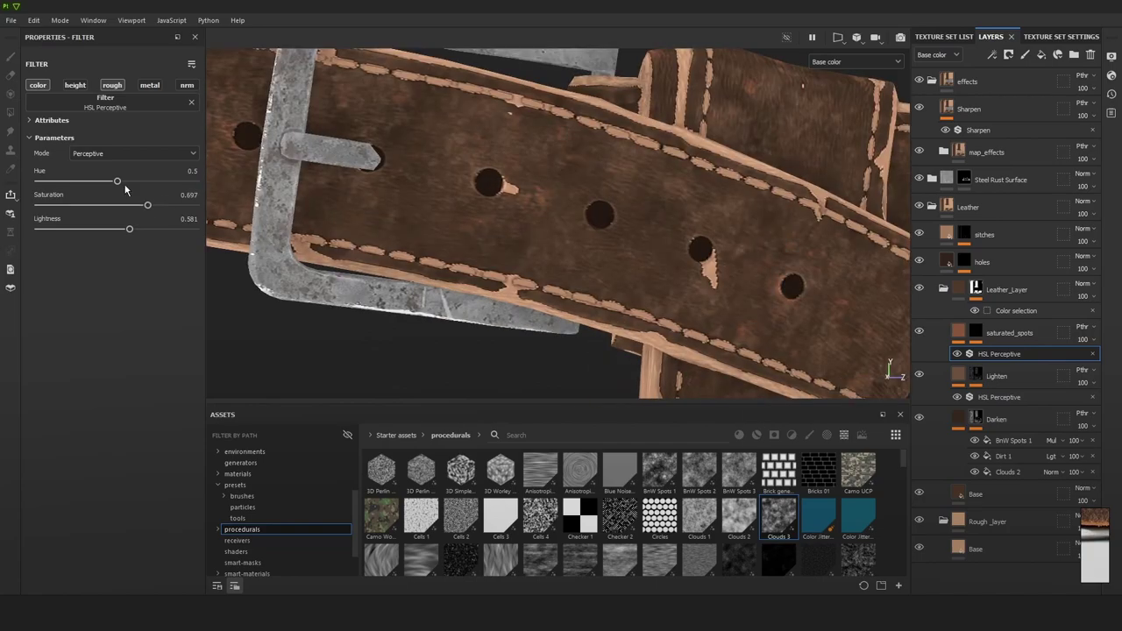
Set the saturated_spots HSL filter's saturation to 0.64, and group the color variation layers as color_var at opacity 62.
left_click_drag(122, 205, 139, 206)
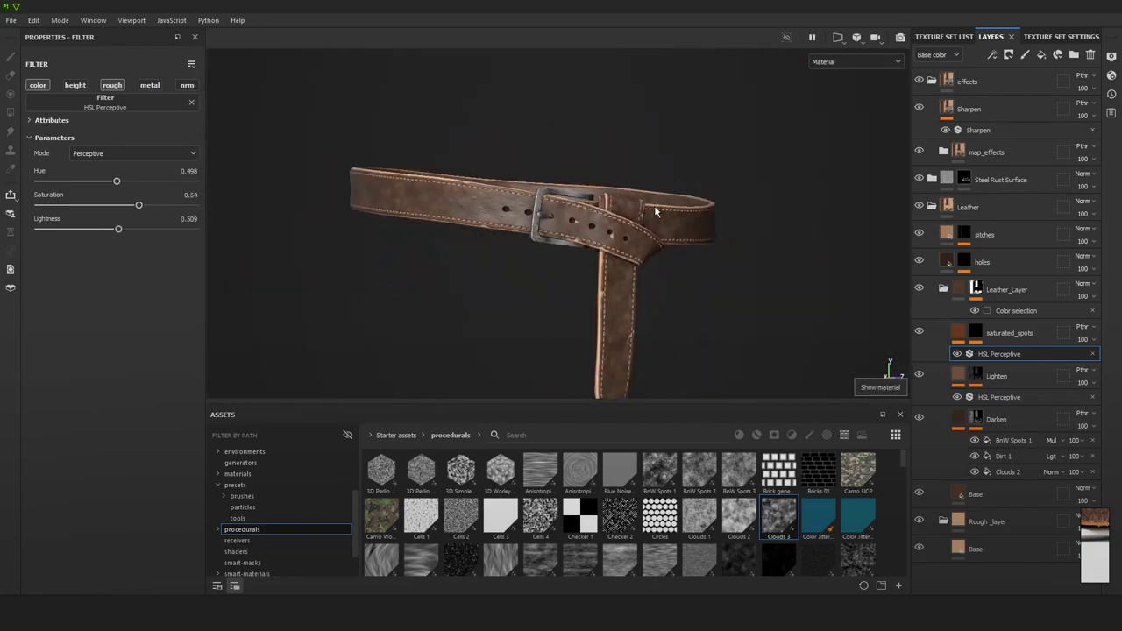
key("ctrl+g")
left_click(1082, 331)
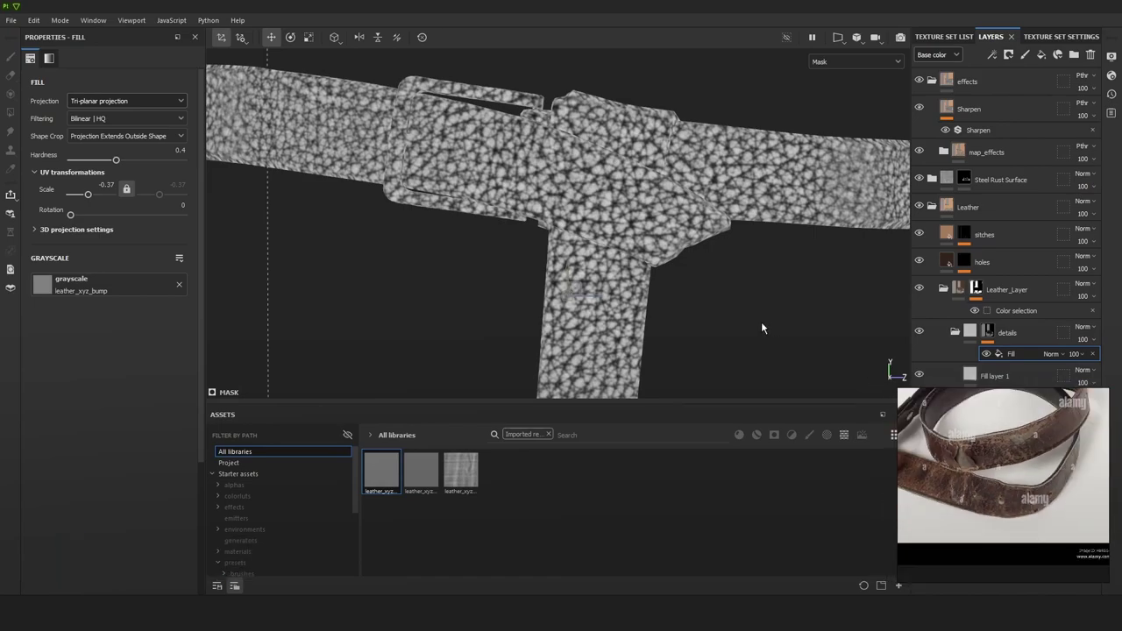
Set the leather_xyz_bump fill's scale to -0.64 in the details group's mask and select the fill layer inside that group.
middle_click_drag(725, 305, 718, 305, "alt")
left_click_drag(87, 199, 88, 199)
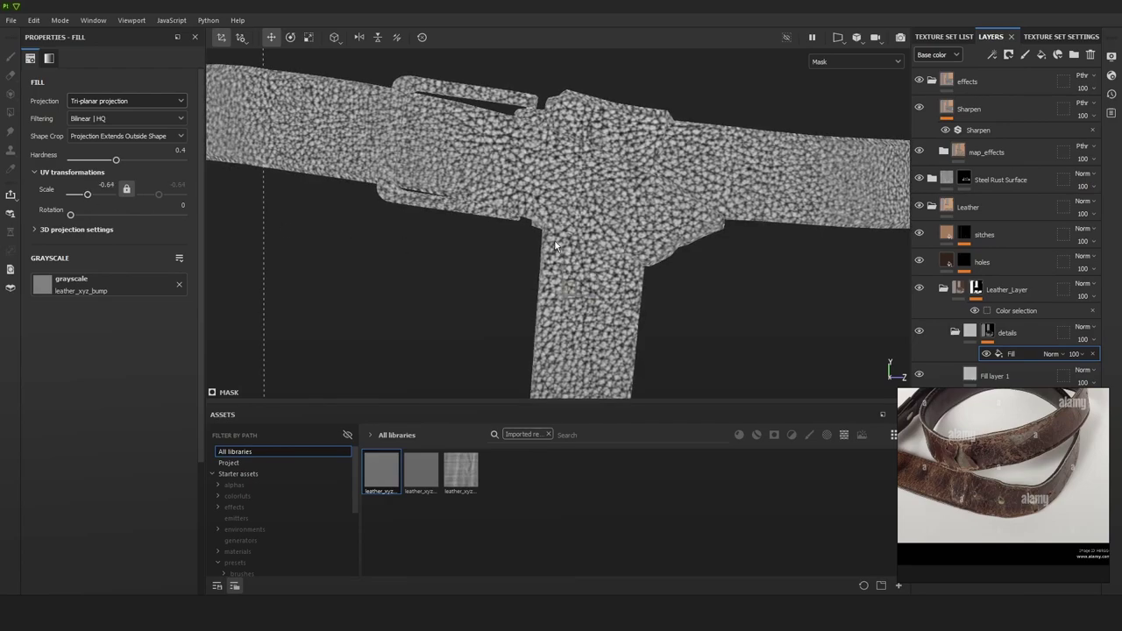
scroll(558, 242, "down", 3)
right_click_drag(550, 200, 926, 401, "alt")
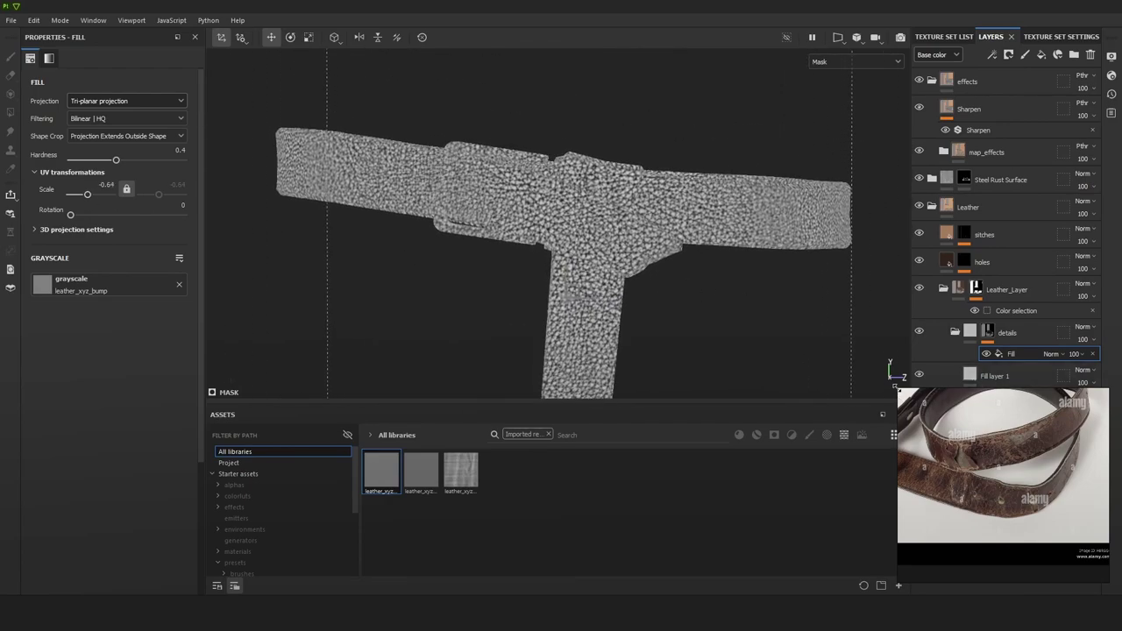
left_click(1010, 375)
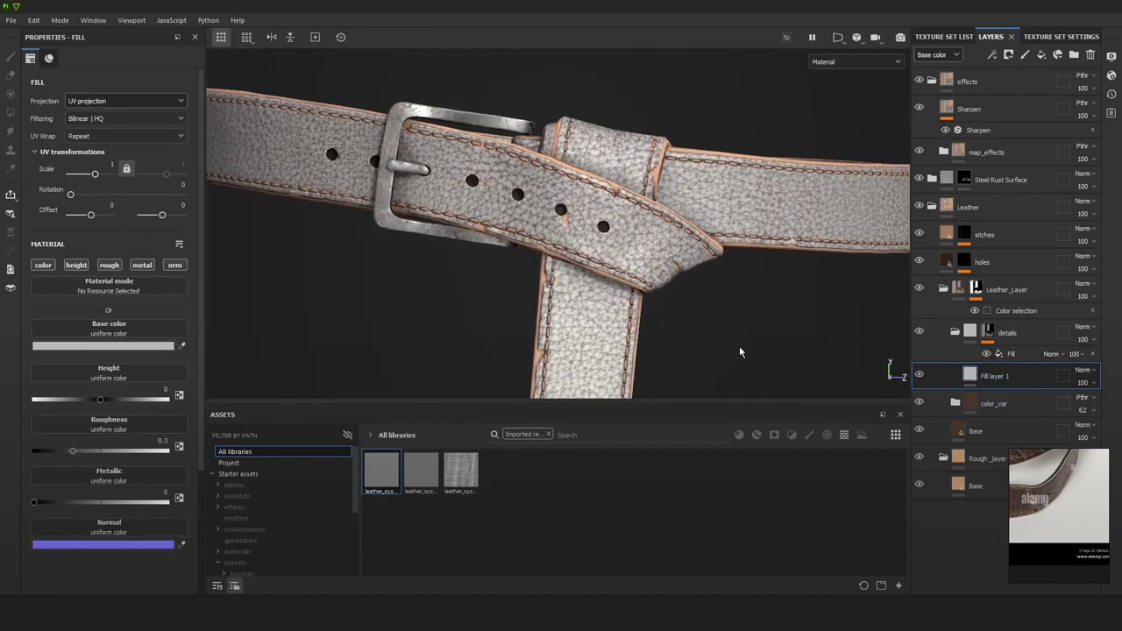
Name the fill layer in the details group height, limit it to the height channel and set its height to 0.0383.
left_click(54, 266)
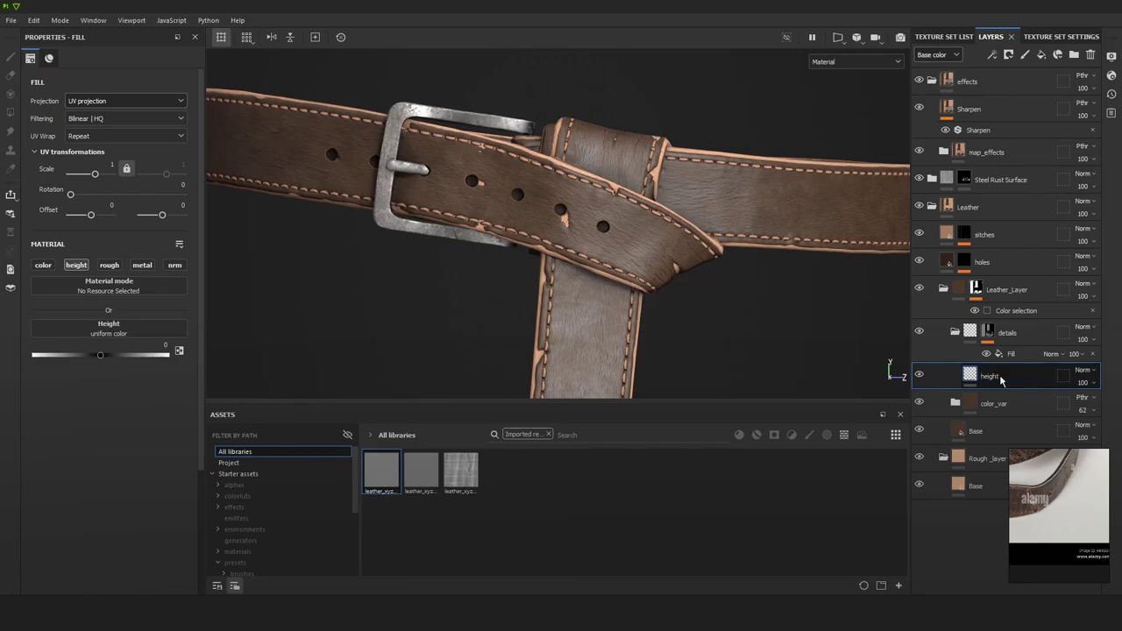
scroll(471, 283, "up", 4)
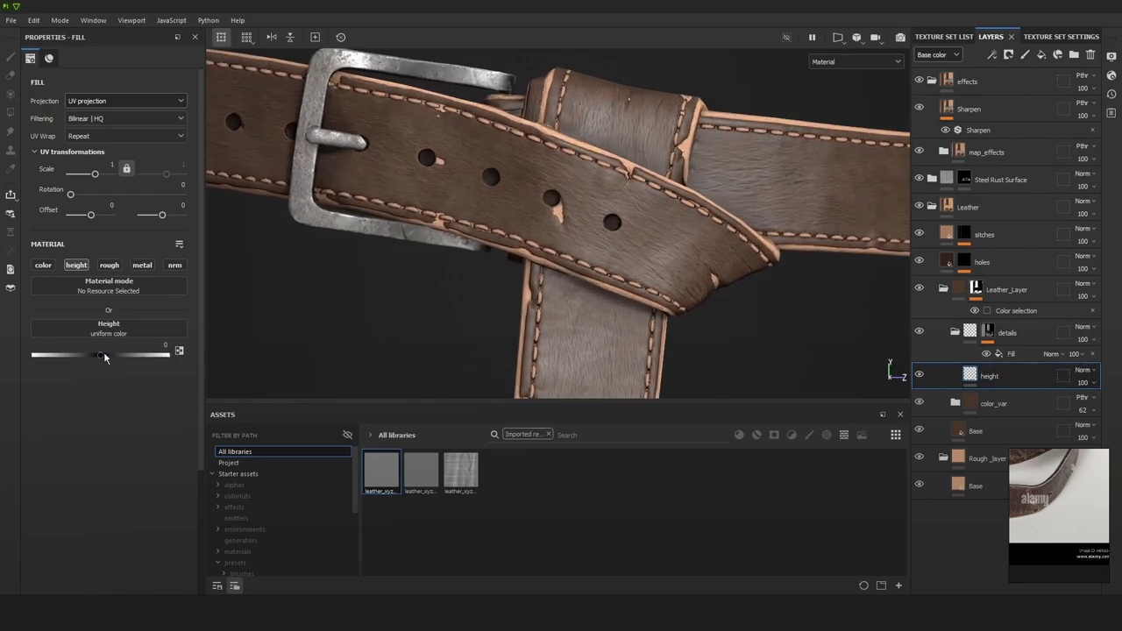
left_click_drag(101, 354, 104, 355)
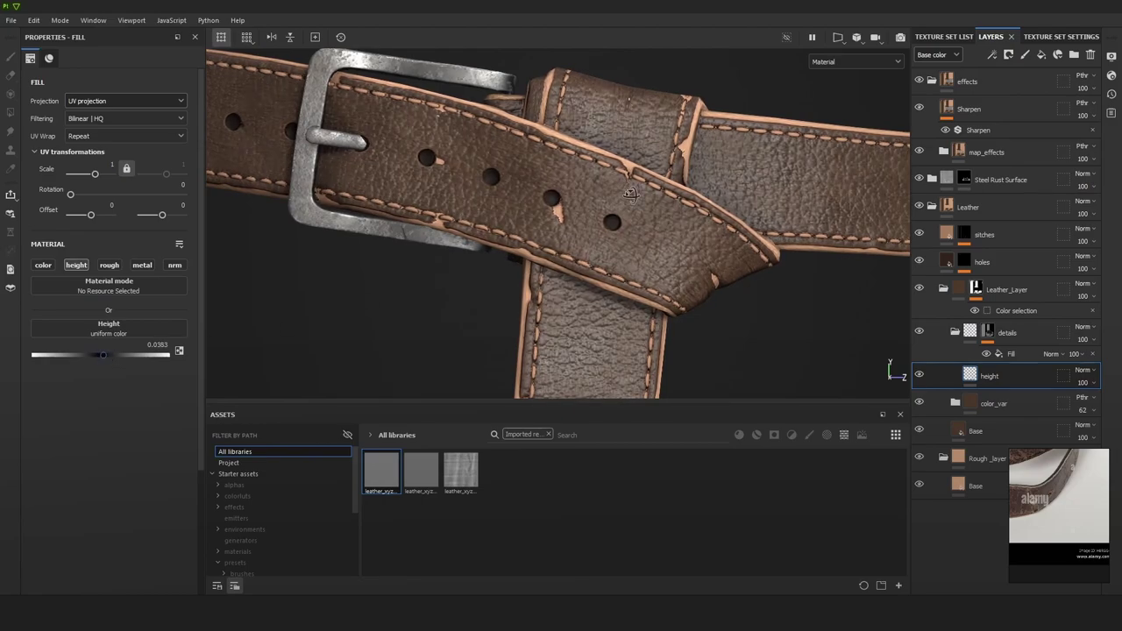
mouse_move(631, 195)
left_mouse_down("alt")
mouse_move(581, 190)
mouse_move(625, 181)
left_mouse_up("alt")
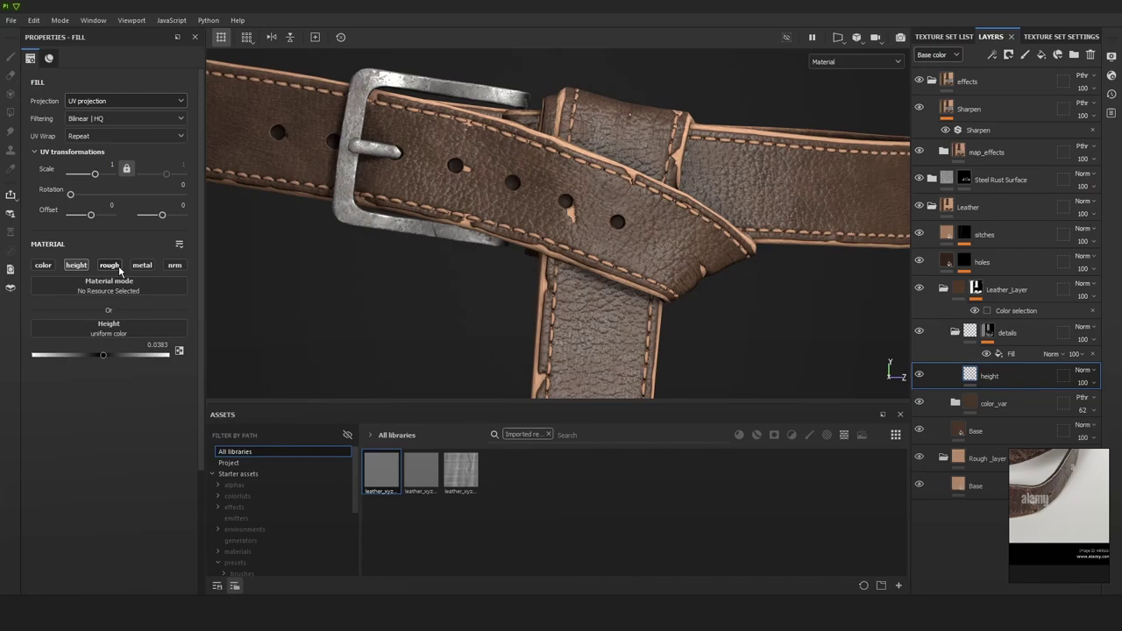
Add a passthrough rougness layer with an HSL Perceptive filter at lightness 0.715 above the height layer, and display the roughness channel.
left_click_drag(645, 228, 669, 247, "alt")
right_click_drag(841, 243, 601, 247, "alt")
left_click_drag(601, 246, 699, 266, "alt")
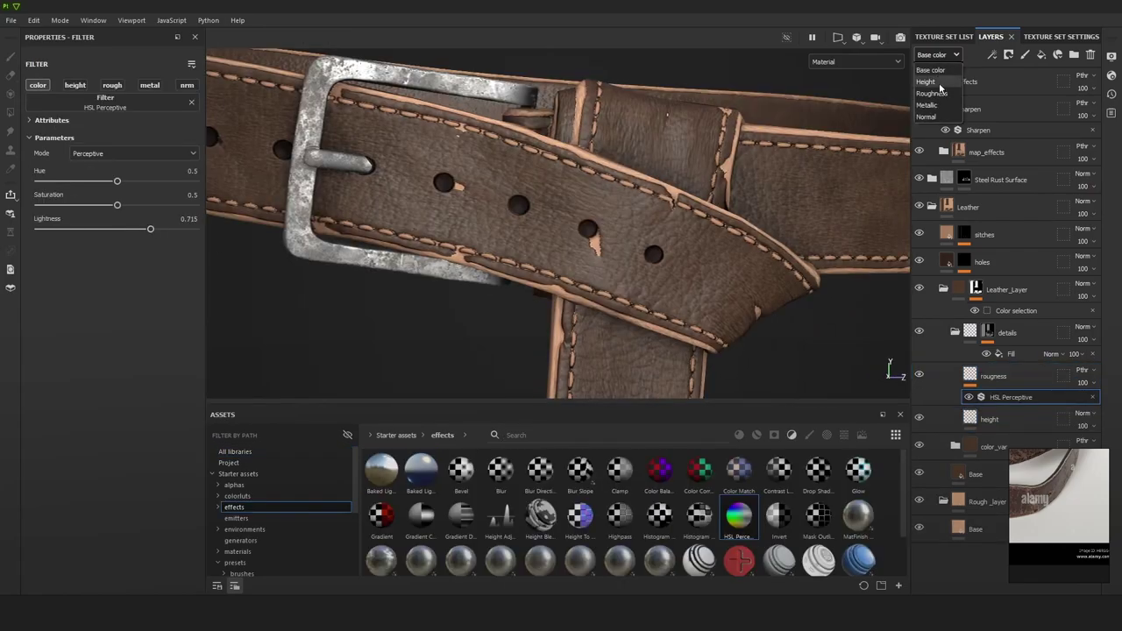
key("c")
Try an extra fill layer above the rougness layer in the details group and undo it.
right_click(989, 344)
left_click(1016, 321)
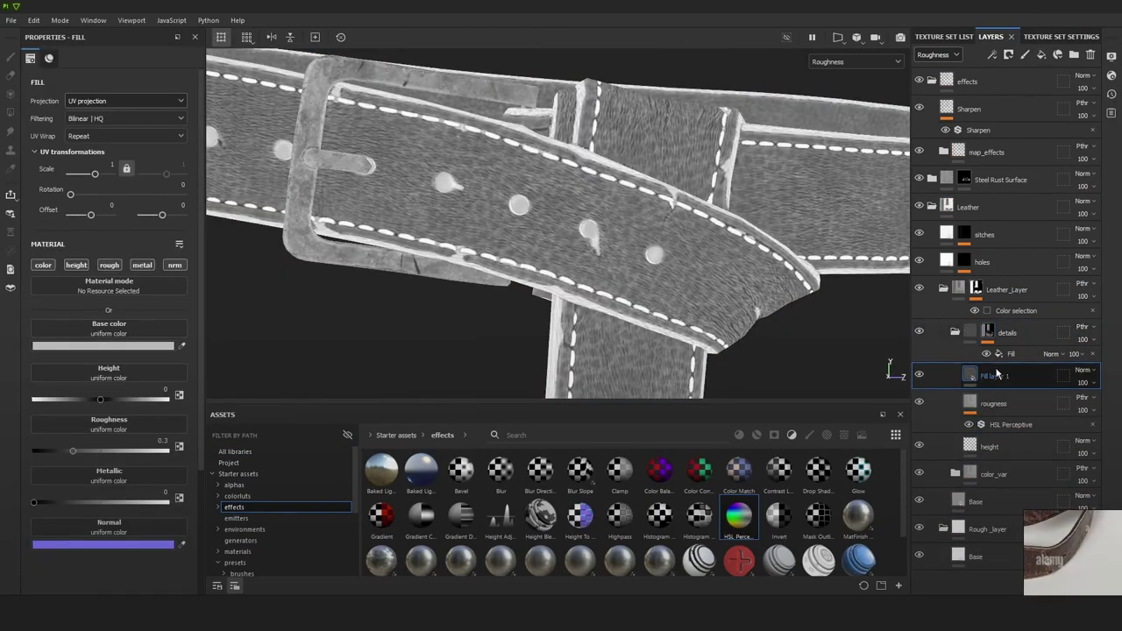
left_click(70, 451)
key("ctrl+z")
key("ctrl+z")
Apply the rougness layer's HSL Perceptive filter to the roughness channel only and set its lightness to 1, checking the details mask.
left_click(1002, 395)
mouse_move(117, 229)
left_mouse_down()
mouse_move(169, 229)
mouse_move(52, 229)
left_mouse_up()
left_click(1084, 370)
left_click(1056, 20)
left_click(985, 331, "alt")
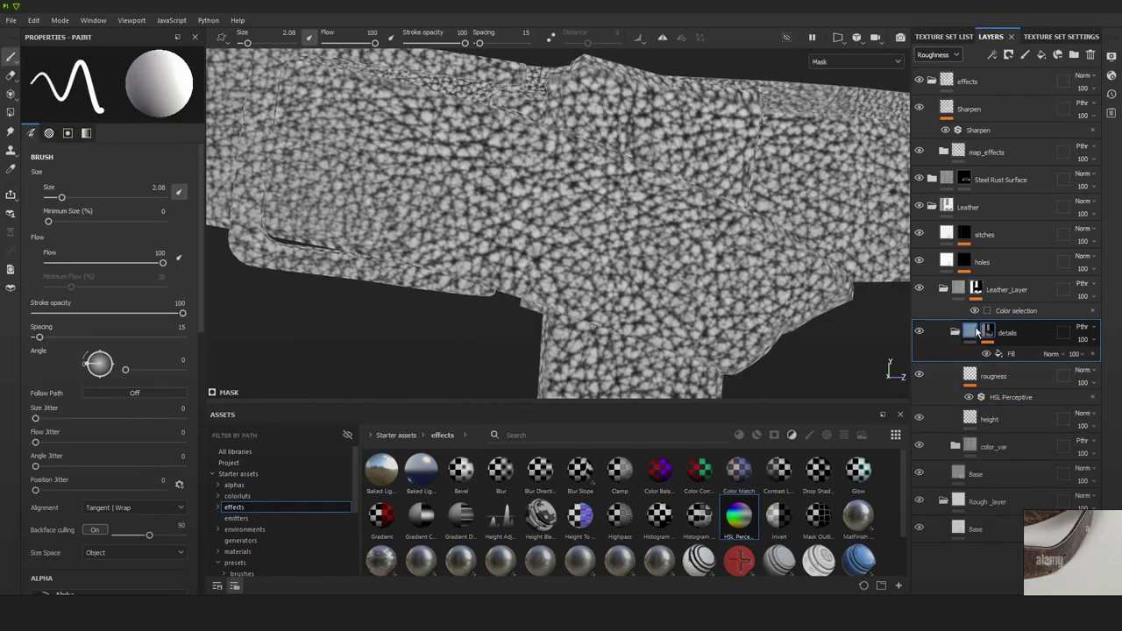
left_click(1011, 397)
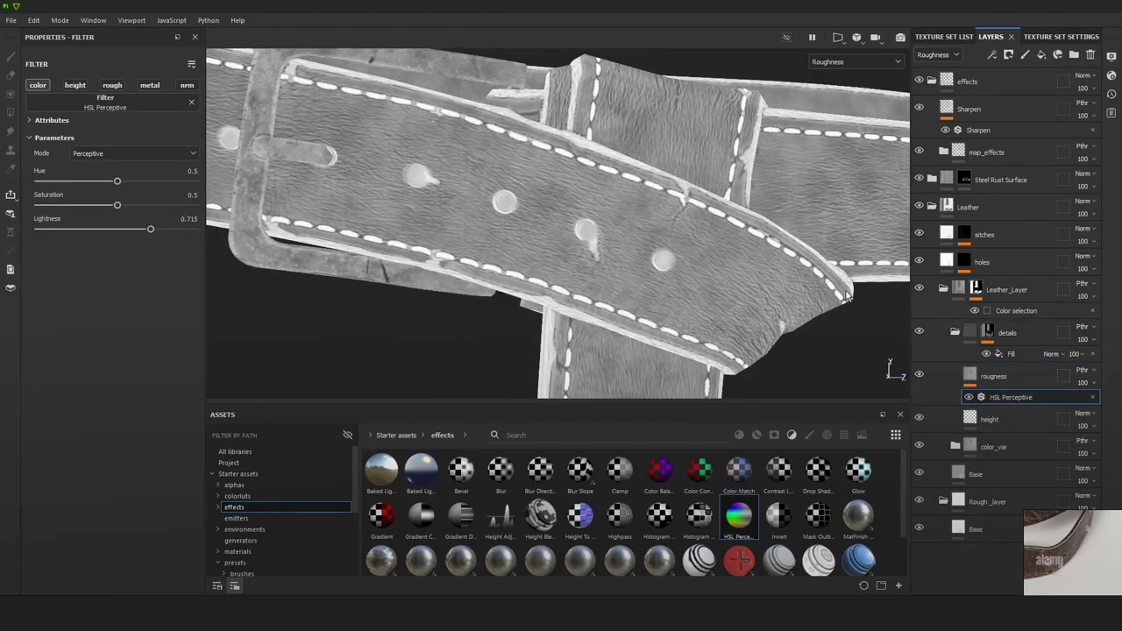
left_click(112, 85)
mouse_move(117, 229)
left_mouse_down()
mouse_move(64, 231)
mouse_move(183, 237)
mouse_move(40, 240)
mouse_move(194, 229)
left_mouse_up()
Invert the details group's mask with a Levels effect and set the height layer's height to -0.0298.
left_click(987, 332, "alt")
right_click(988, 332)
left_click(1045, 318)
left_click(160, 163)
left_click(994, 386)
left_click(919, 391)
left_click(1011, 413)
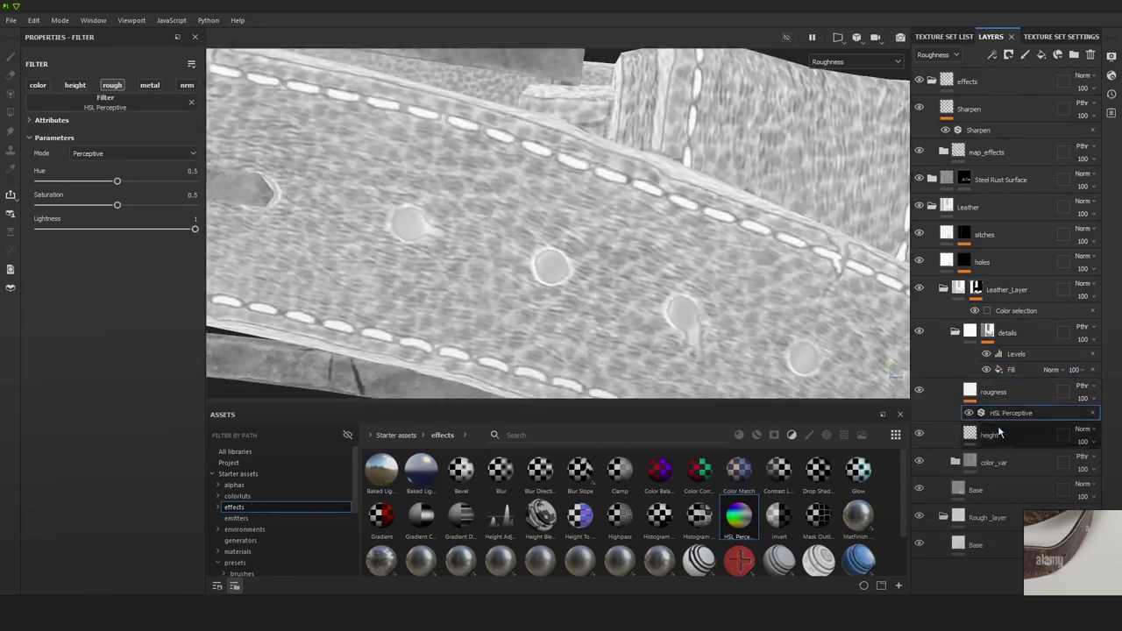
left_click(990, 435)
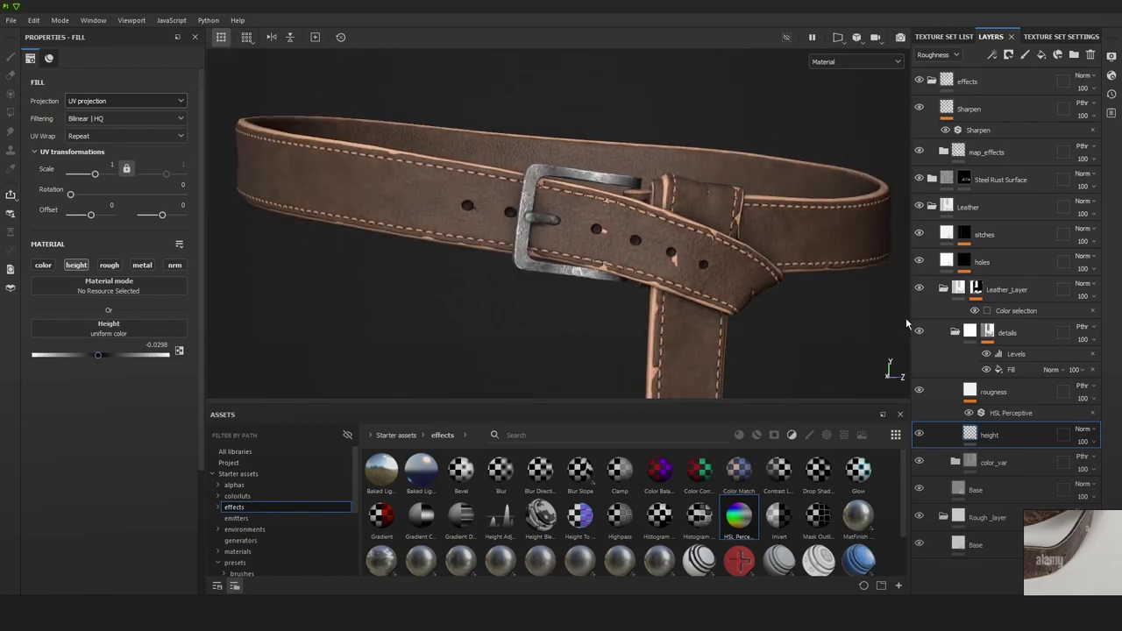
Add a passthrough color layer with a color-only HSL Perceptive filter in the details group and lower its lightness in base color.
left_click(1010, 413)
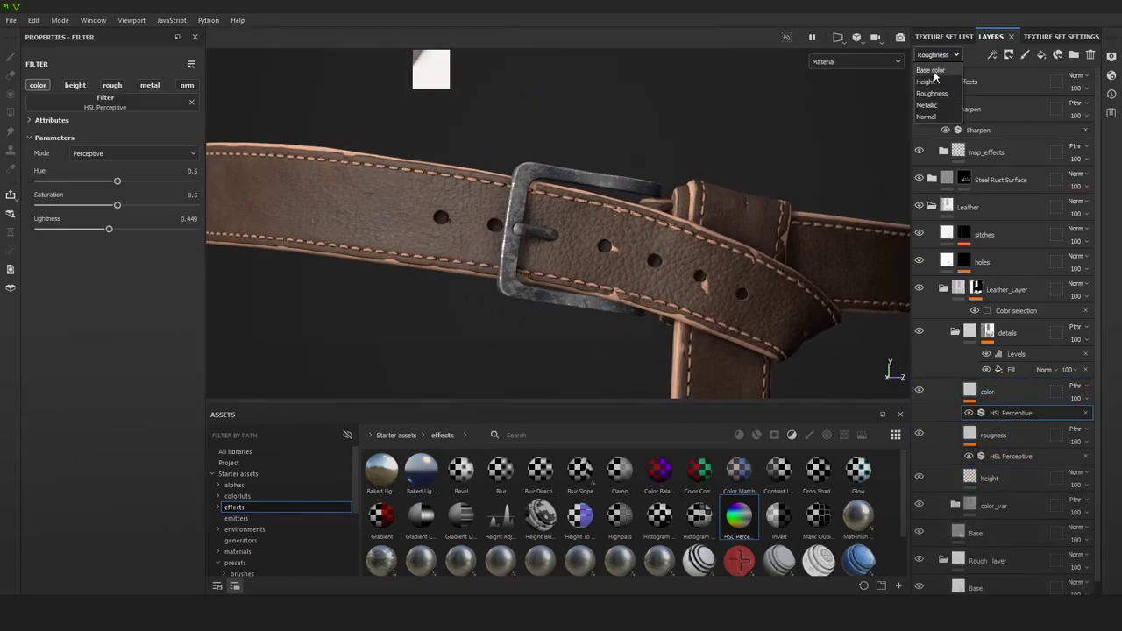
left_click(931, 70)
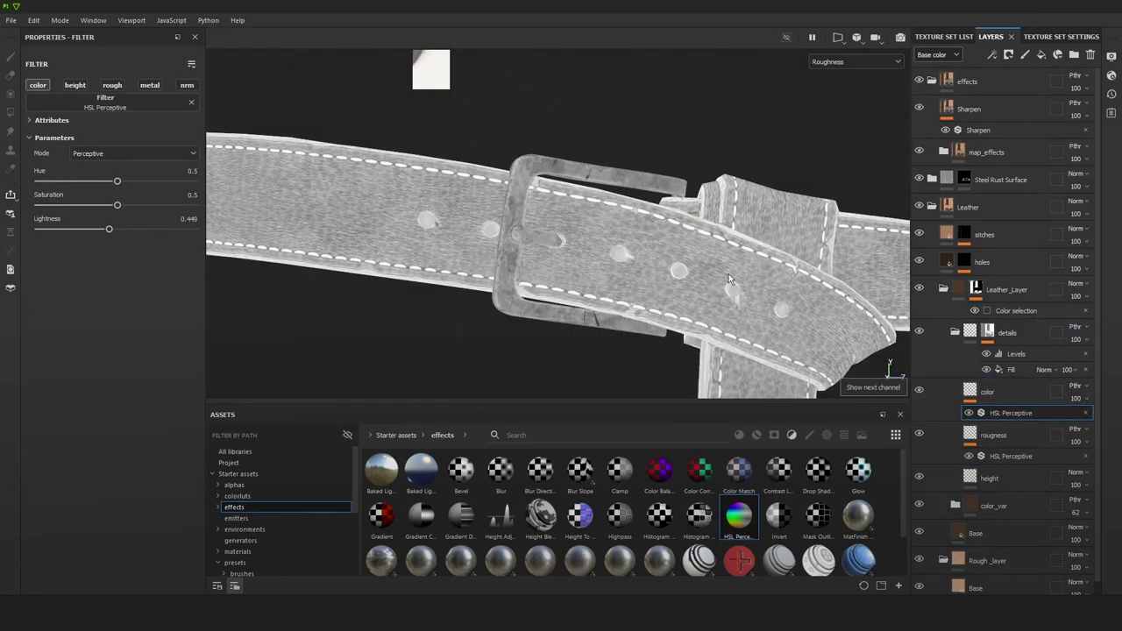
left_click_drag(108, 229, 80, 229)
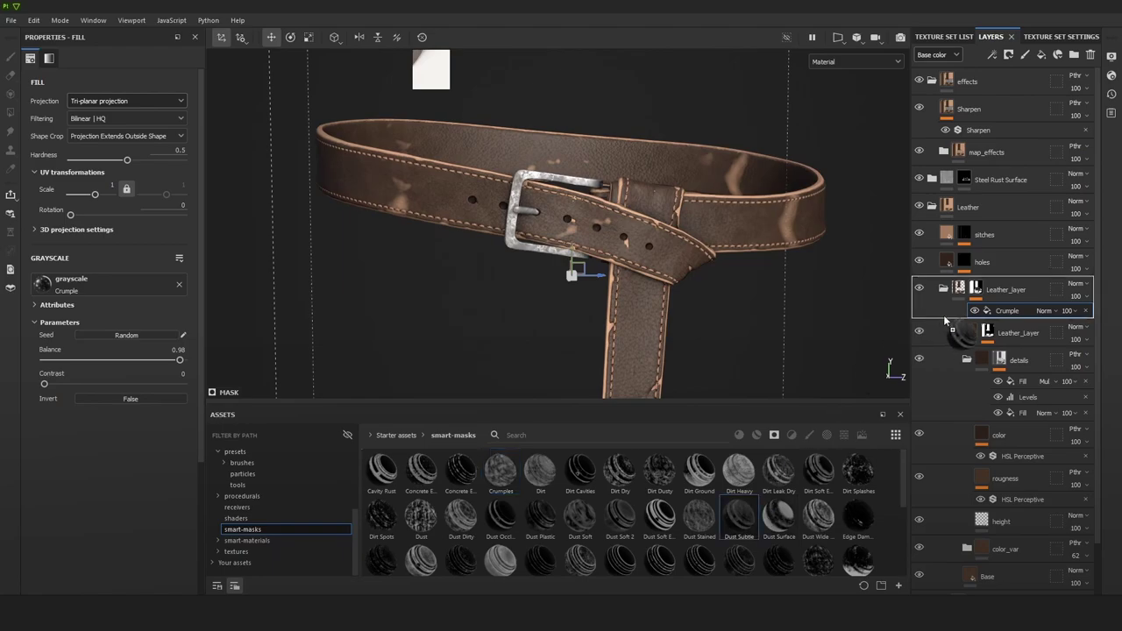
Replace the Crumple fill in the outer Leather_layer group's mask with the Surface Worn smart mask.
scroll(613, 237, "up", 1)
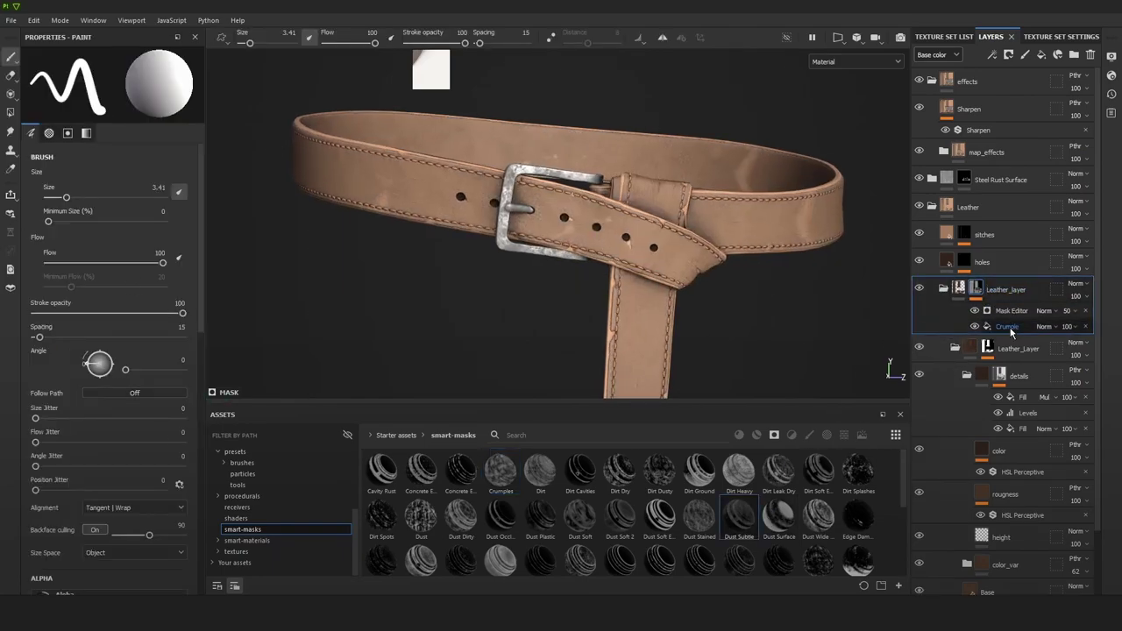
key("ctrl+z")
scroll(646, 500, "down", 3)
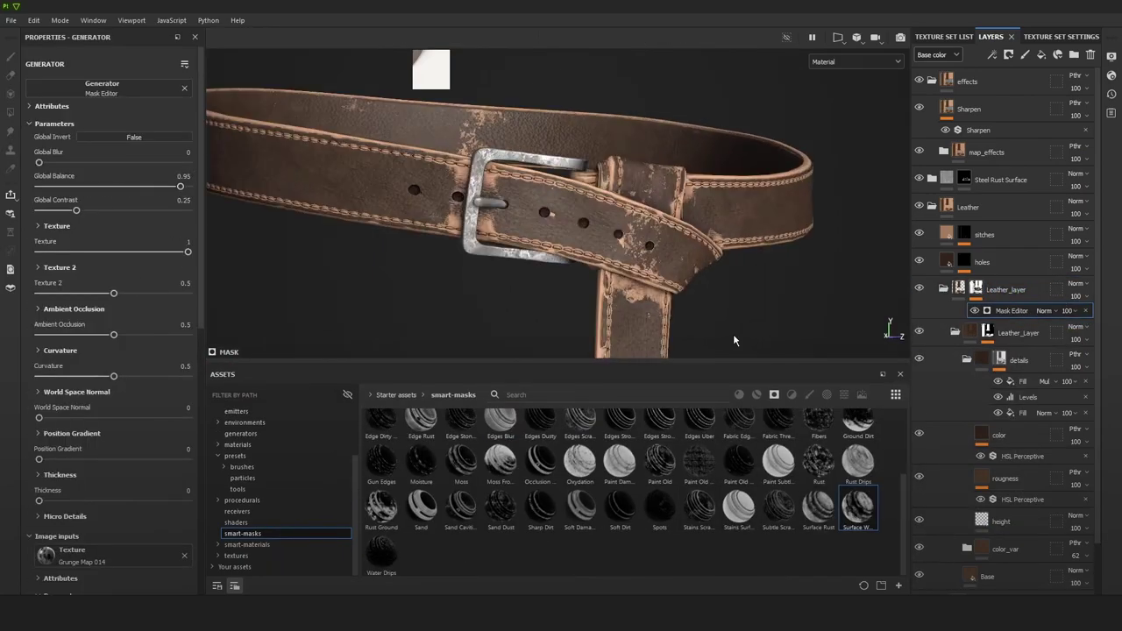
Raise the Mask Editor's global contrast and change the Rough_layer base color to a darker, less saturated brown.
left_click_drag(65, 211, 81, 215)
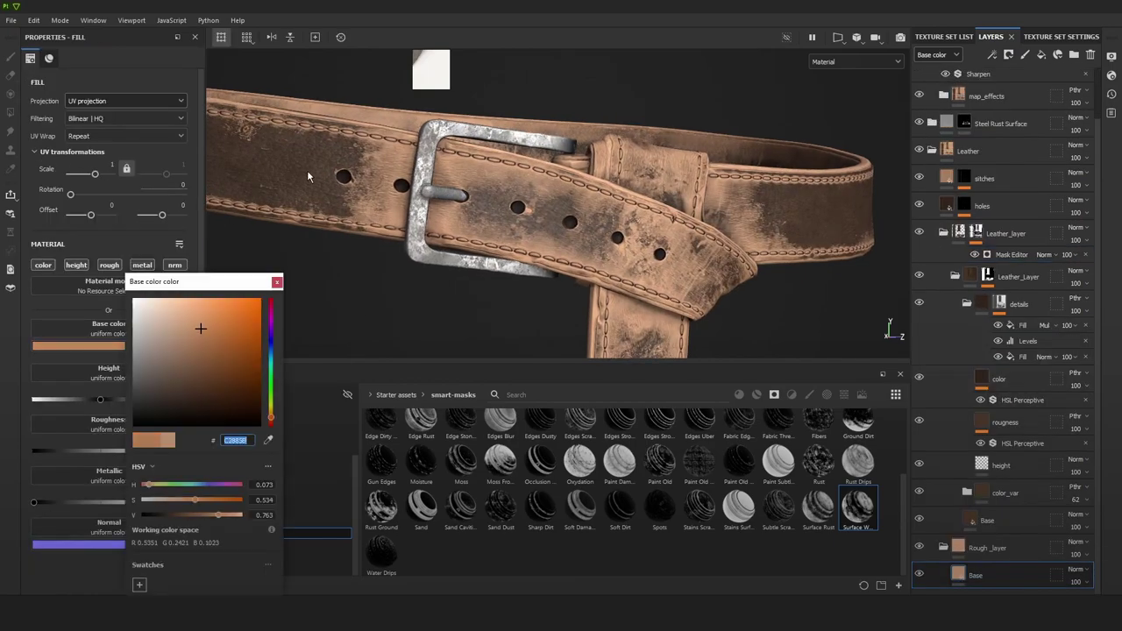
left_click_drag(201, 327, 179, 371)
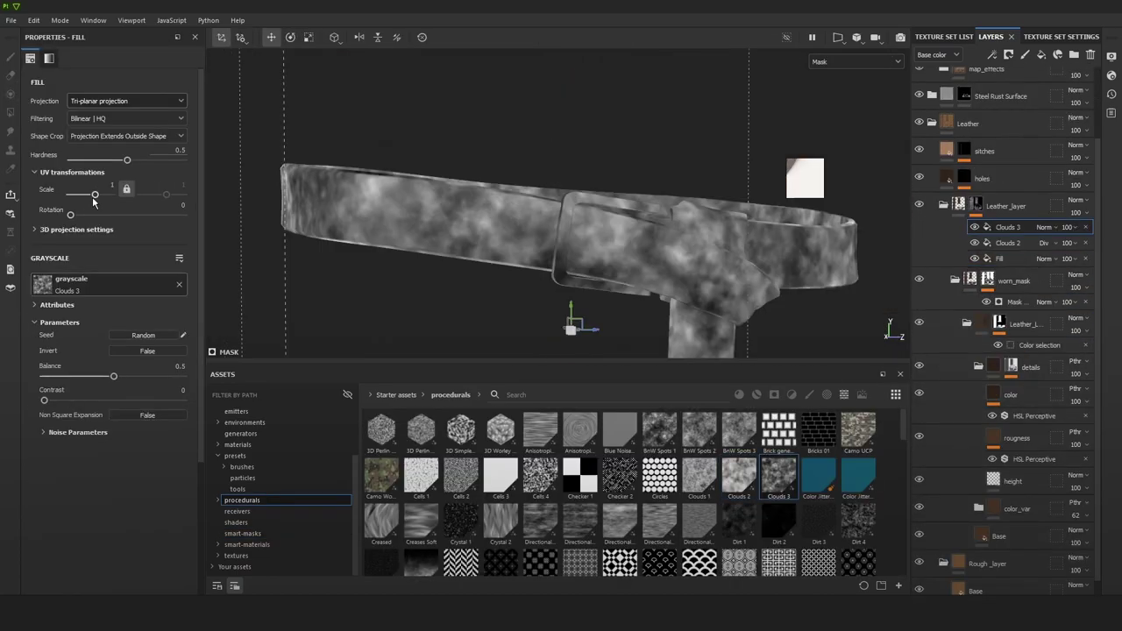
Set the Clouds 3 fill in the Leather_layer mask to scale -2.99 and blend mode Multiply.
left_click_drag(95, 196, 83, 200)
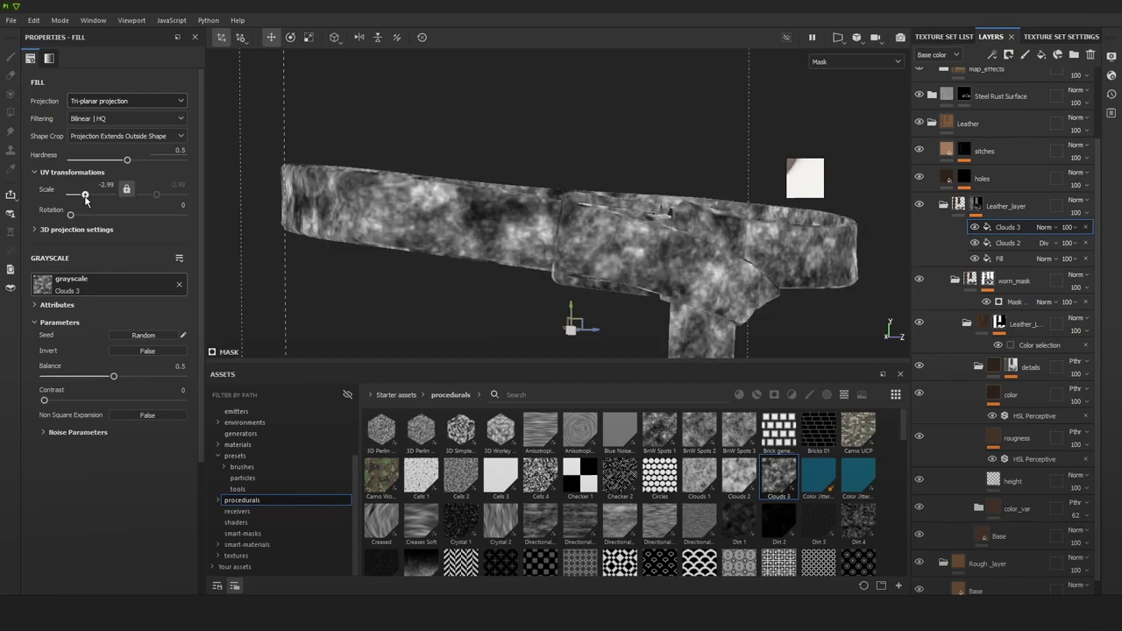
left_click(1047, 227)
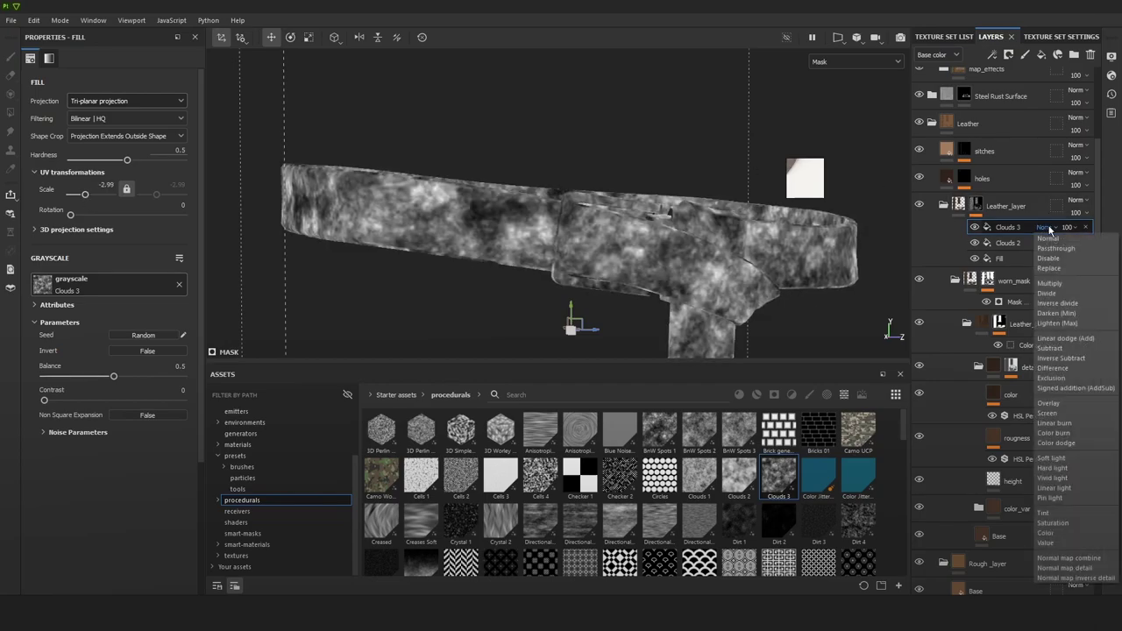
left_click(1056, 284)
left_click(974, 227)
left_click(974, 227)
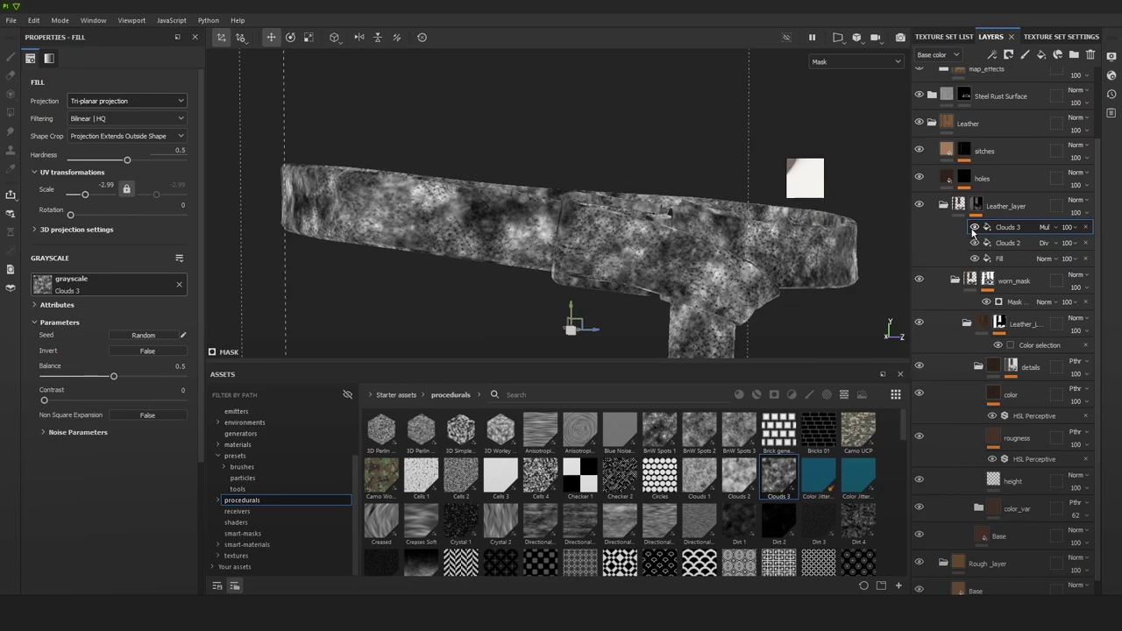
Compare the belt material with and without the Clouds 3 fill and change that fill's blend mode to Divide.
key("m")
left_click(973, 227)
left_click(972, 228)
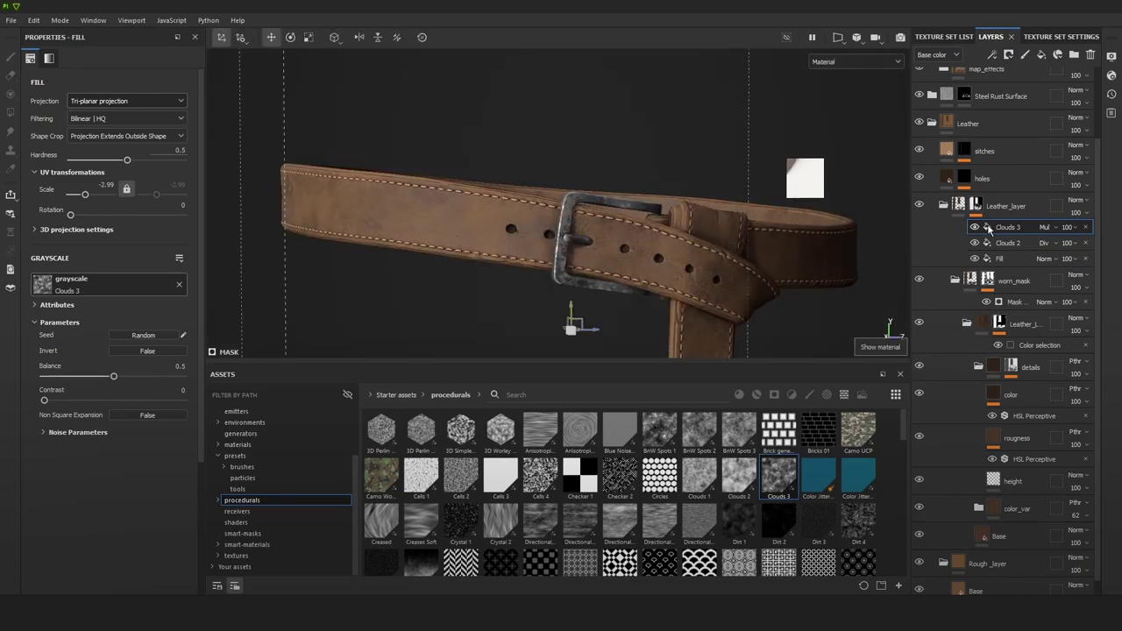
left_click(1049, 227)
left_click(1050, 293)
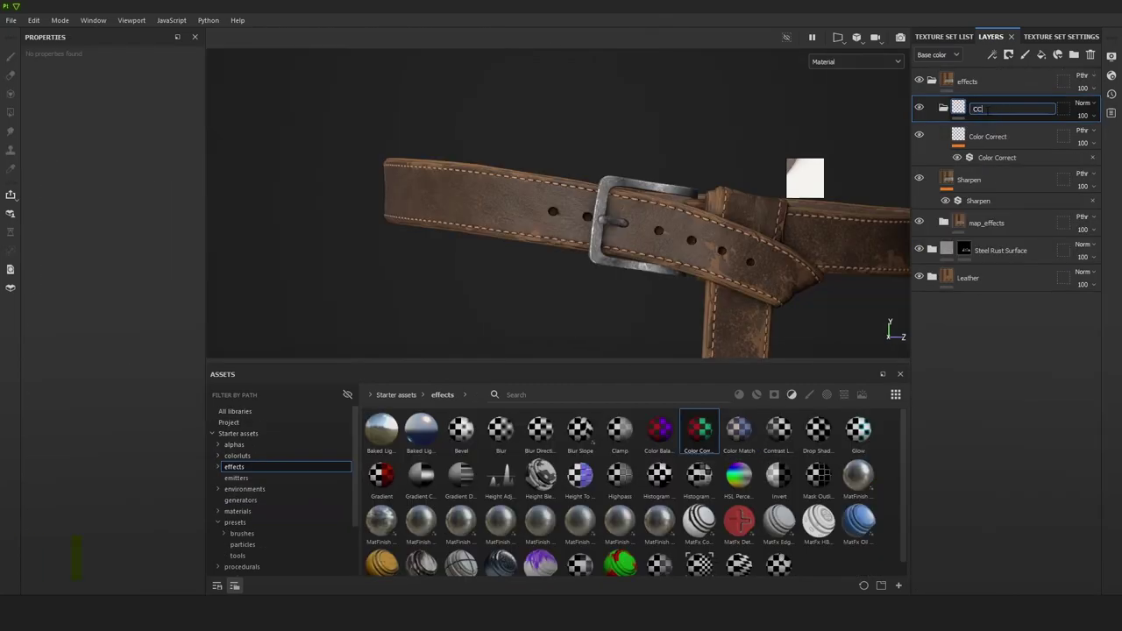
Name the folder holding the Color Correct layer CC and set its blend mode to Passthrough.
key("Return")
left_click(996, 157)
left_click(1083, 102)
left_click(1079, 123)
Set the Color Correct filter's shadows to contrast 0.14, luminosity -0.16 and saturation 0.56, comparing base color and material views.
left_click(996, 157)
scroll(753, 207, "up", 2)
middle_click_drag(754, 206, 688, 190, "alt")
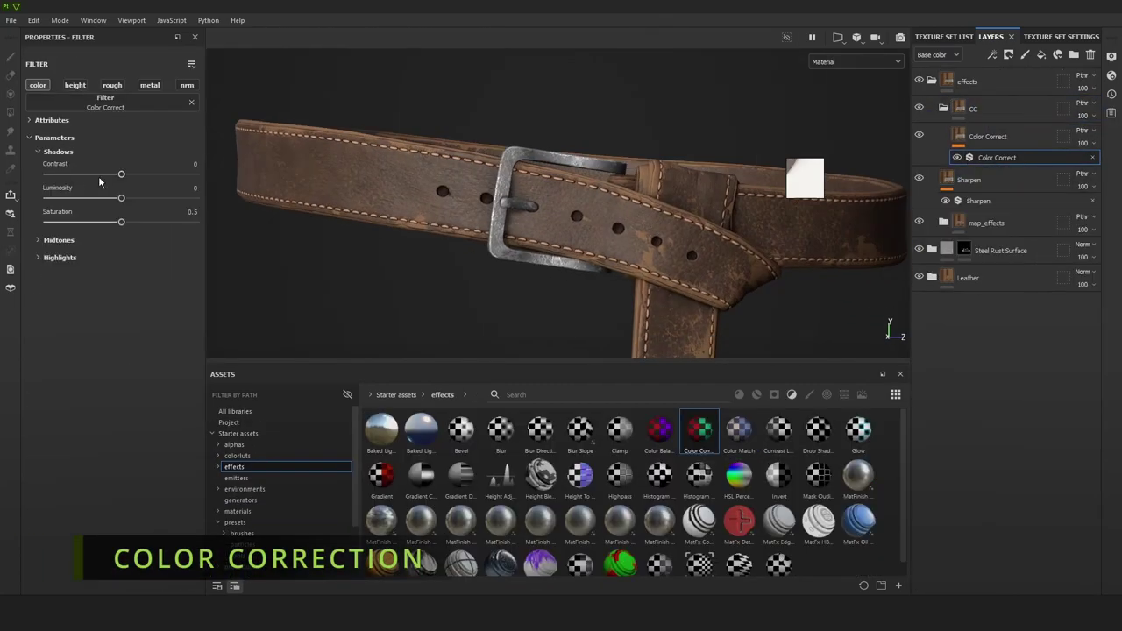
mouse_move(121, 173)
left_mouse_down()
mouse_move(141, 174)
mouse_move(85, 199)
mouse_move(143, 222)
mouse_move(110, 198)
mouse_move(125, 178)
left_mouse_up()
scroll(659, 224, "down", 3)
key("c")
scroll(659, 224, "up", 2)
key("m")
Set the Color Correct filter's midtones to contrast -0.72 and luminosity 0.33, checking the base color view.
left_click(70, 240)
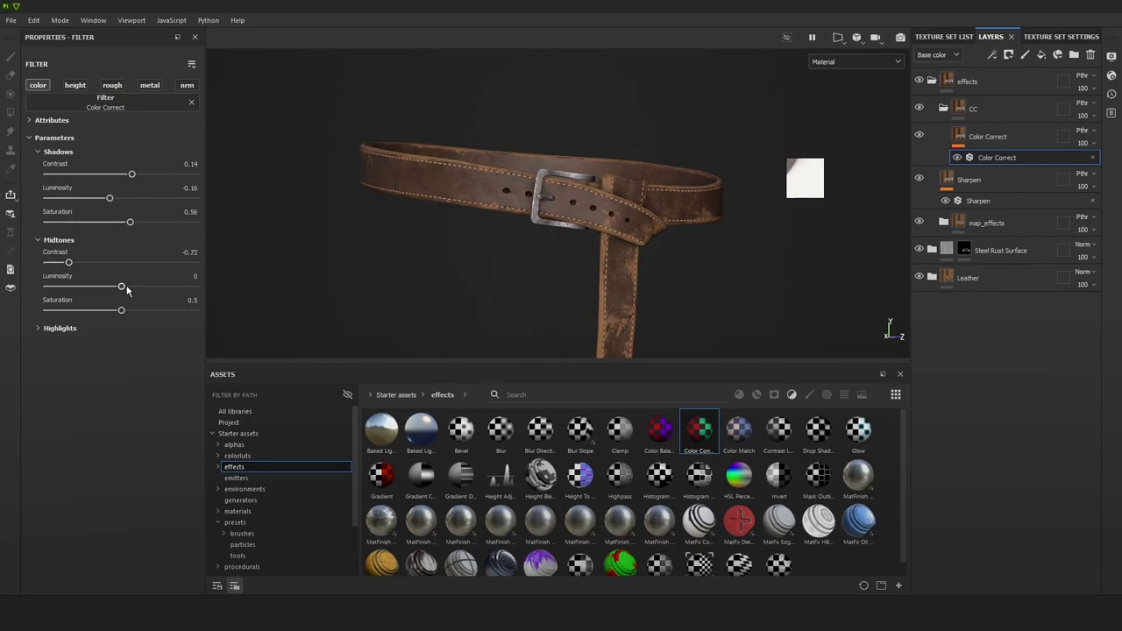
left_click_drag(125, 286, 232, 299)
scroll(603, 211, "down", 2)
key("c")
scroll(608, 199, "up", 5)
key("m")
scroll(646, 270, "down", 5)
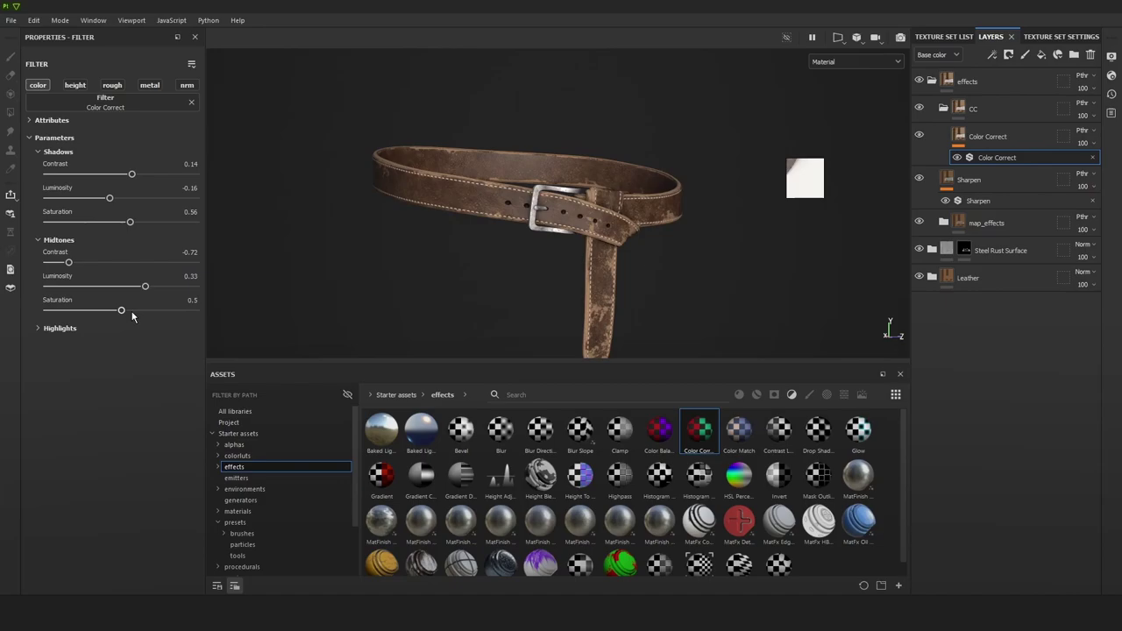
Set the Color Correct filter's midtones saturation to 0.29 and its highlights to contrast 0.04, luminosity 0.02 and saturation 0.52.
left_click(61, 328)
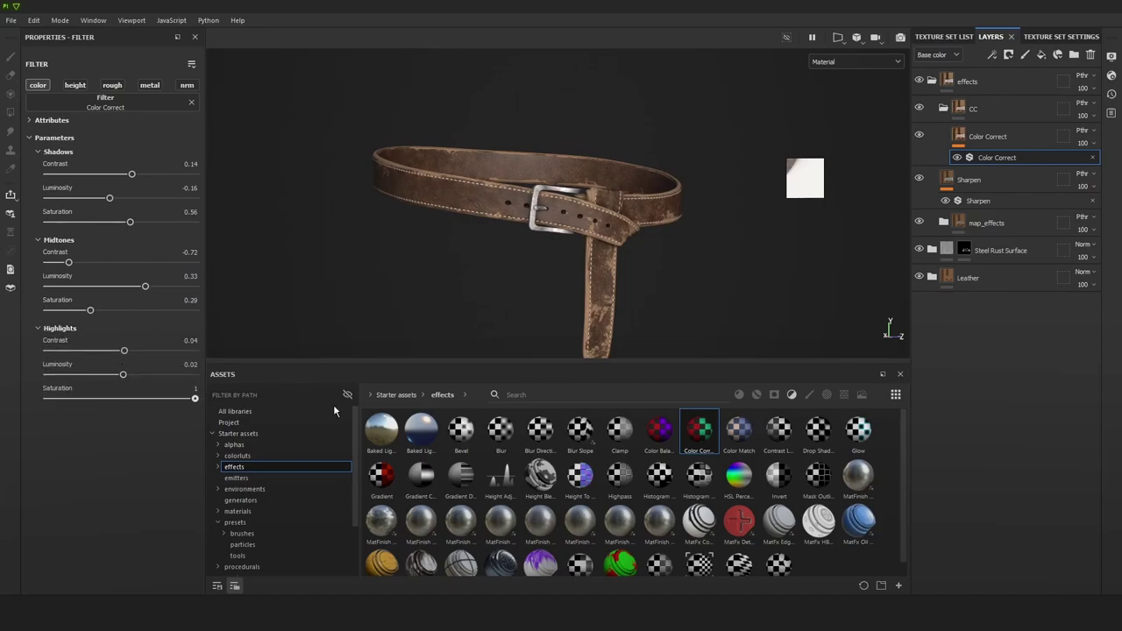
left_click_drag(334, 411, 123, 399)
scroll(721, 165, "down", 3)
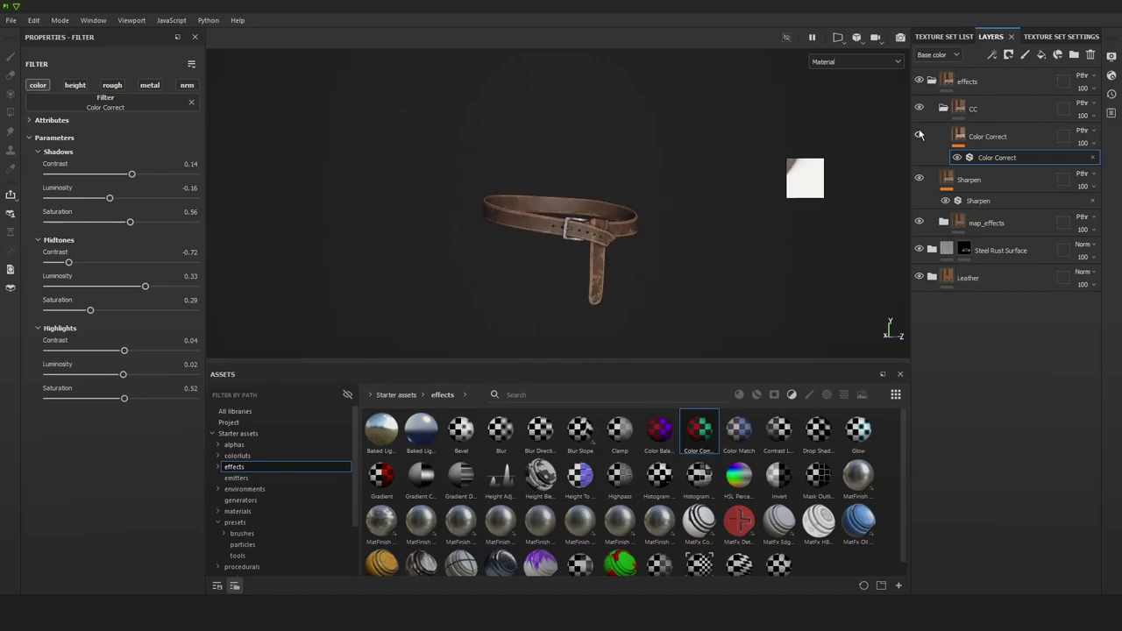
scroll(618, 266, "up", 6)
scroll(618, 266, "down", 4)
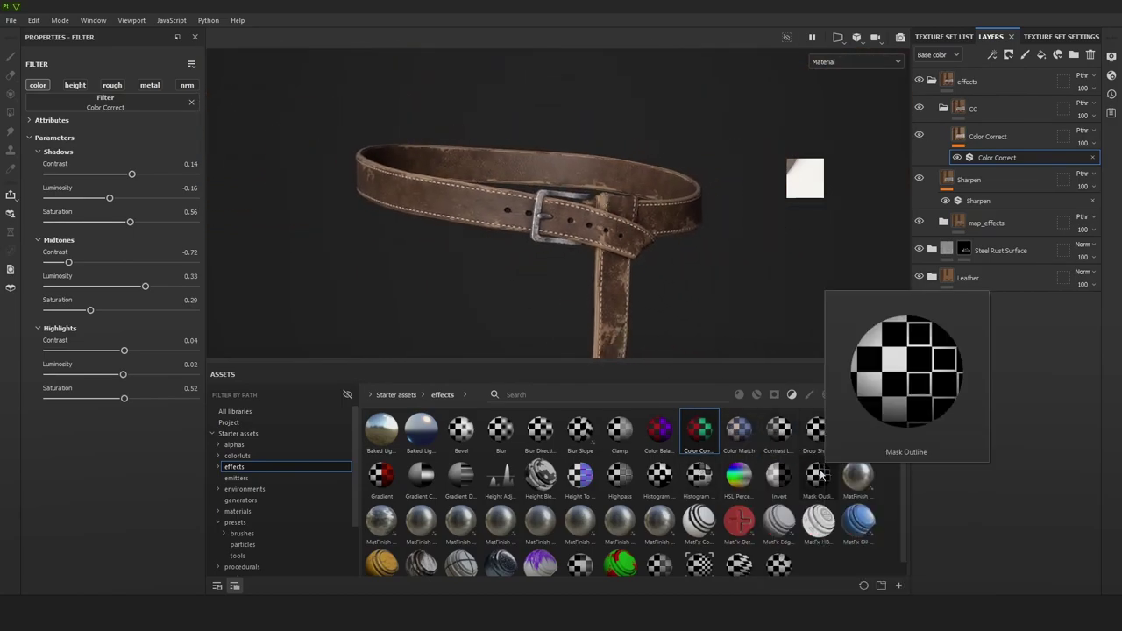
Try a Drop Shadow filter layer above the Color Correct layer in the CC folder and delete it.
left_click_drag(816, 430, 1008, 172)
left_click_drag(132, 201, 189, 201)
left_click(1058, 146)
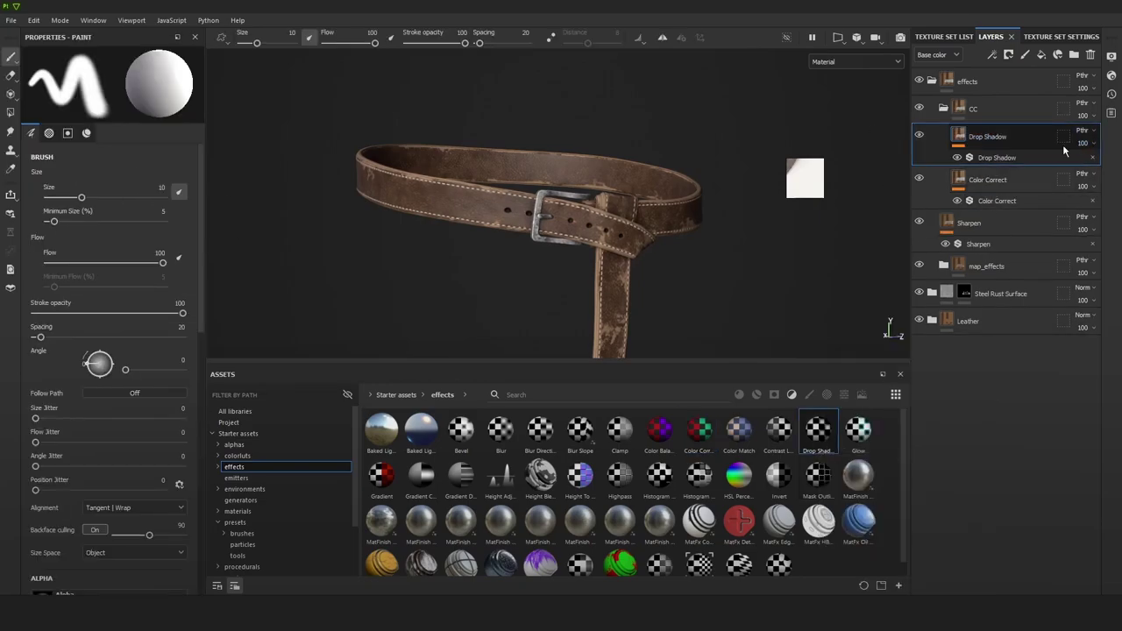
key("Delete")
Add a Color Balance filter layer above Color Correct with highlights at -0.55, -0.17, -0.66 and midtones at -0.28, -0.39, -0.67.
left_click_drag(659, 429, 999, 136)
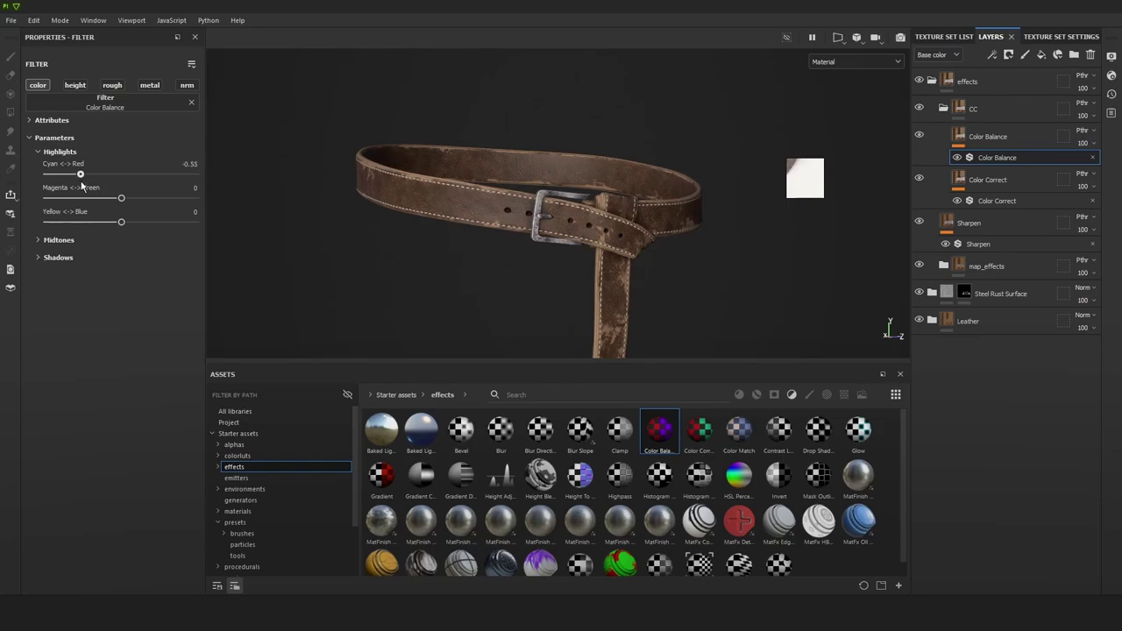
left_click(81, 245)
left_click_drag(121, 262, 173, 266)
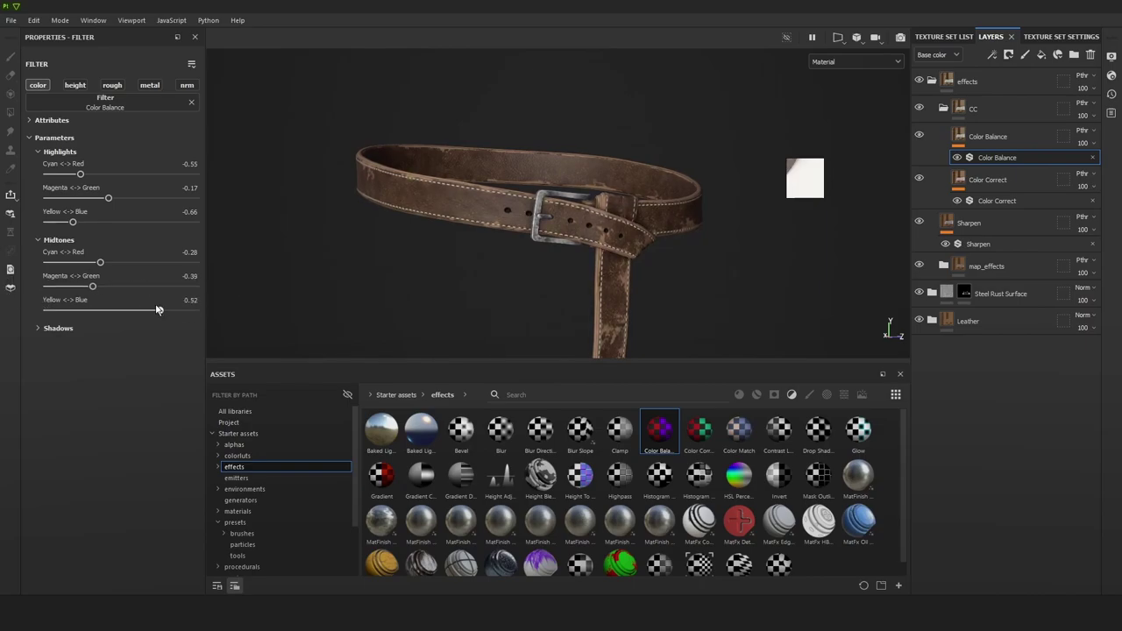
left_click_drag(158, 309, 72, 310)
Set the Color Balance filter's shadows to cyan-red 0.23, magenta-green 0.01 and yellow-blue -0.27.
left_click(54, 328)
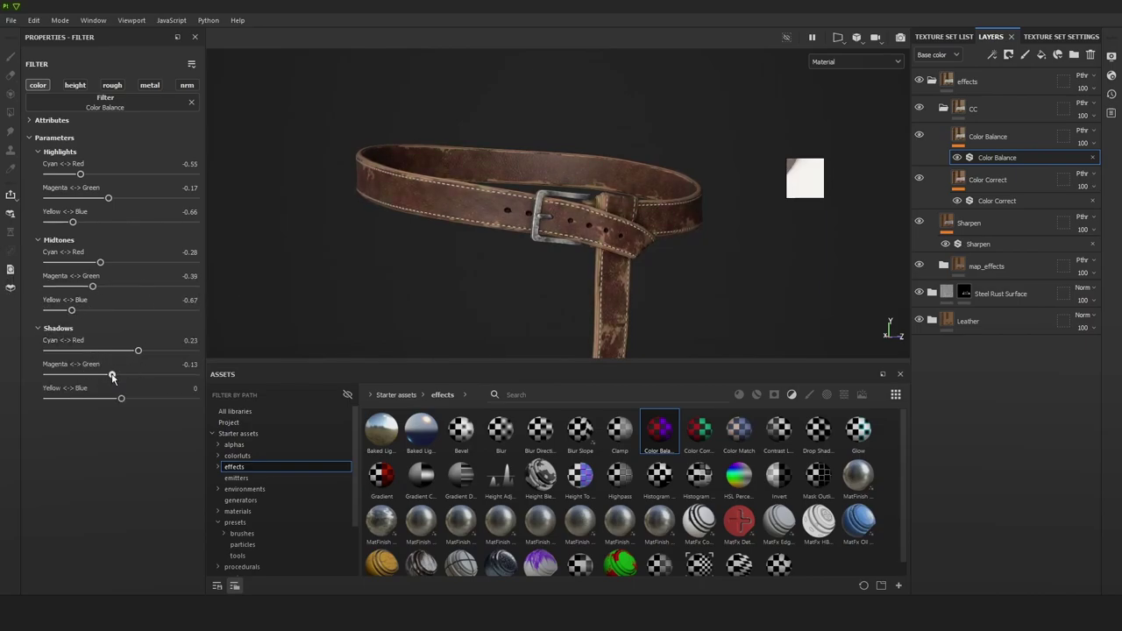
left_click_drag(34, 395, 102, 393)
scroll(617, 216, "down", 3)
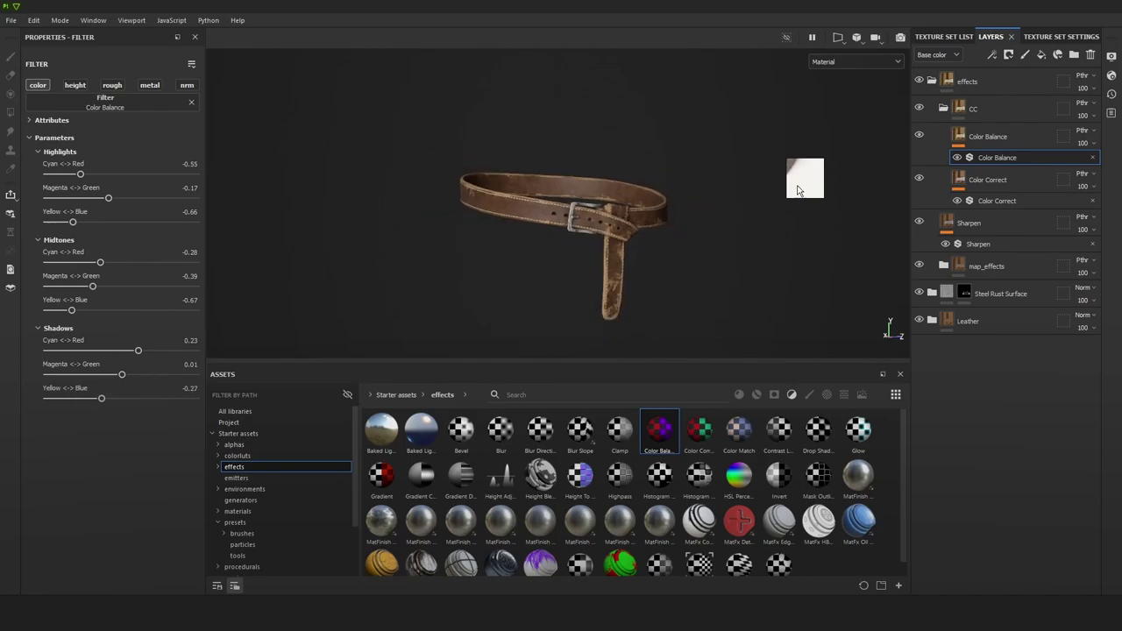
Examine the belt in base color and material views to judge the effect of the Color Balance layer.
scroll(611, 210, "up", 5)
key("c")
scroll(596, 180, "down", 3)
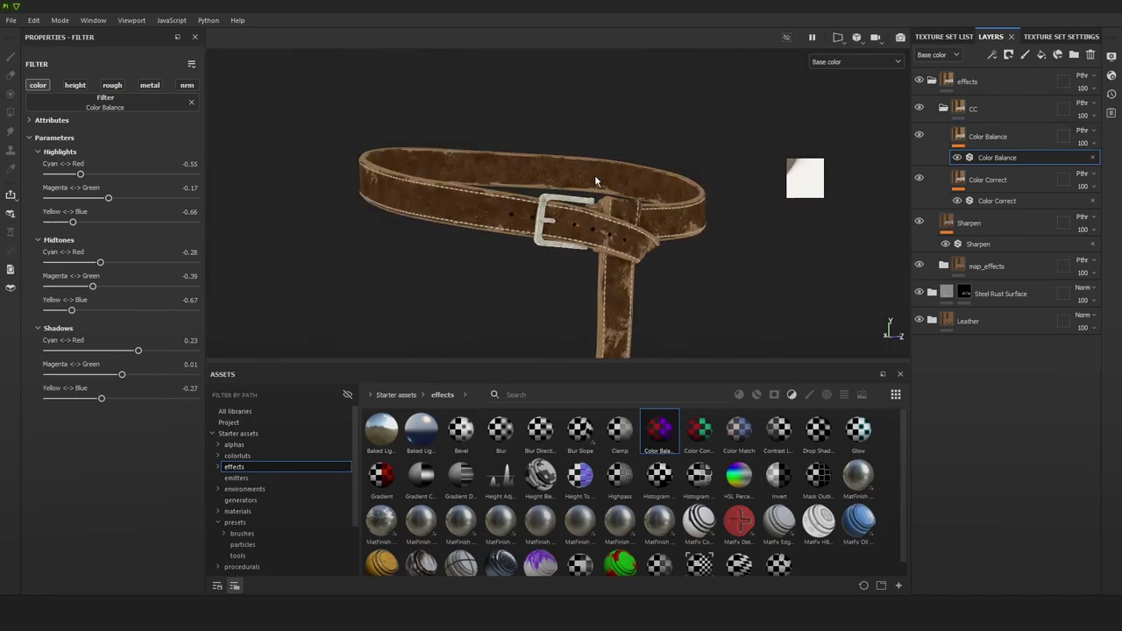
key("m")
left_click(920, 137)
scroll(700, 237, "down", 2)
scroll(675, 258, "up", 3)
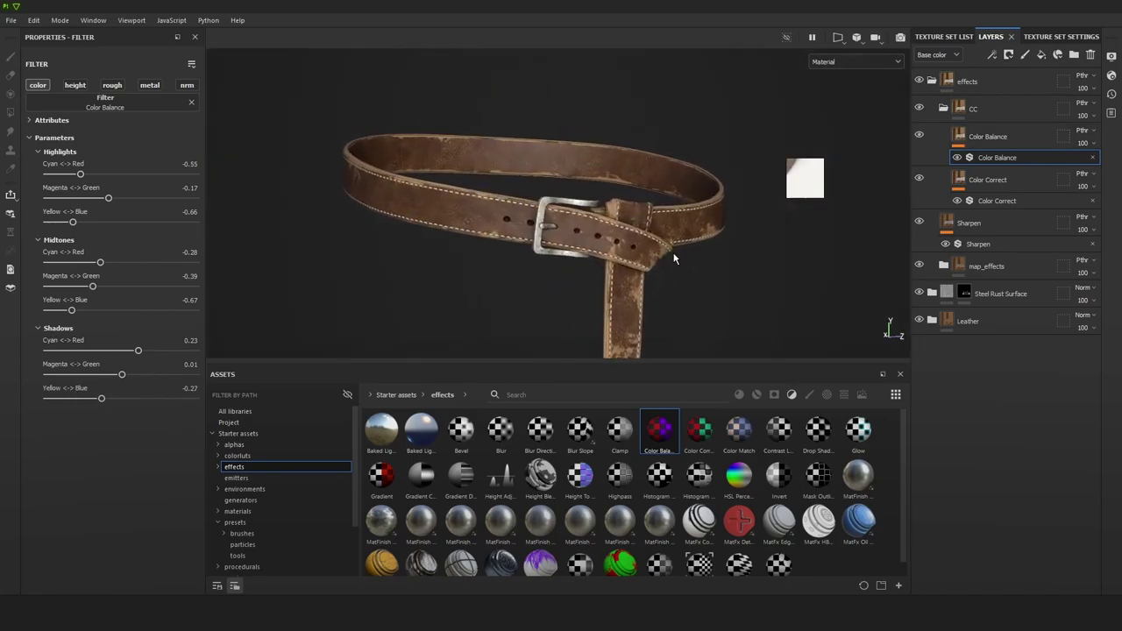
Add a Contrast Luminosity filter layer above Color Balance in the CC folder, with raised contrast and lowered luminosity.
left_click_drag(779, 430, 1000, 127)
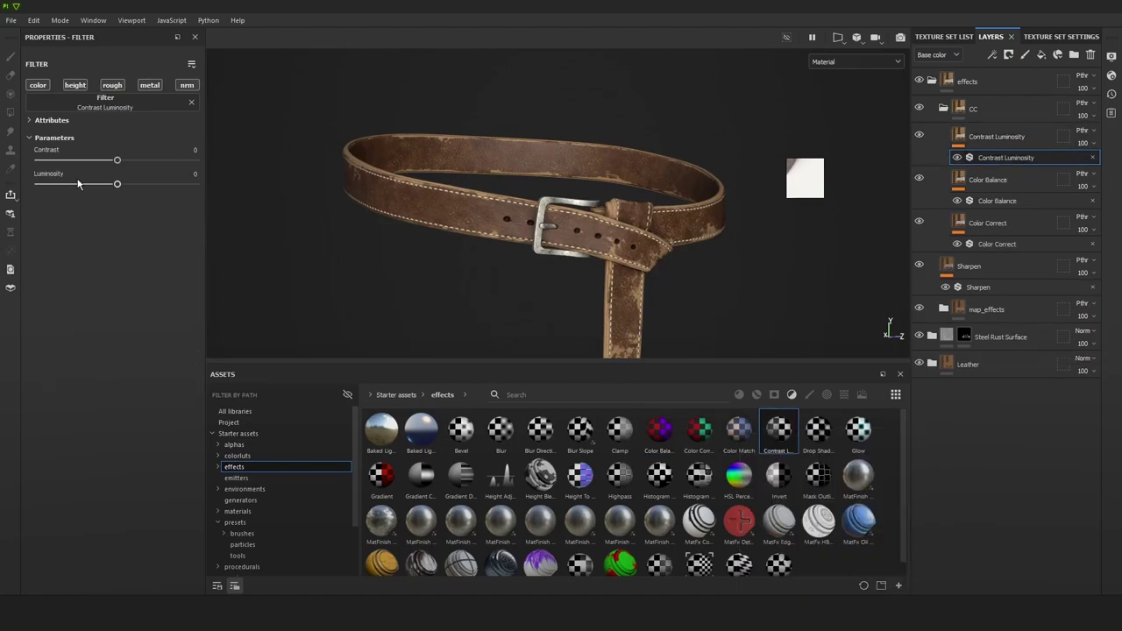
left_click_drag(116, 160, 149, 160)
left_click_drag(146, 184, 93, 182)
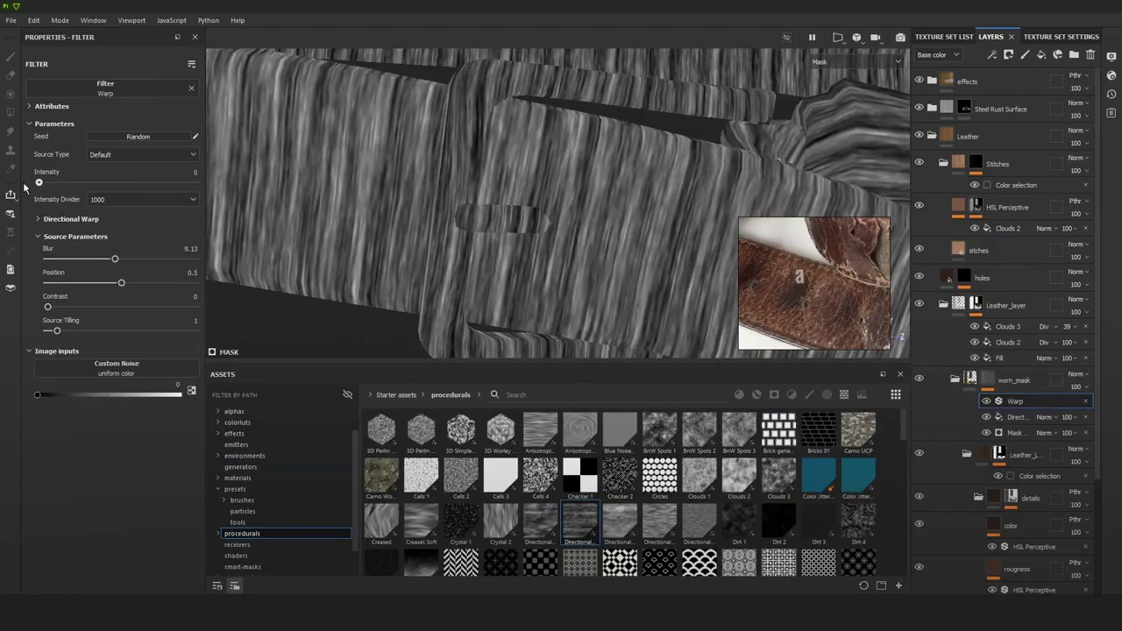
Adjust the Warp filter in the worn_mask mask to intensity 21.45, position 0.39 and source tiling 1.34, and tune its blur.
left_click_drag(88, 260, 105, 283)
left_click_drag(57, 330, 55, 307)
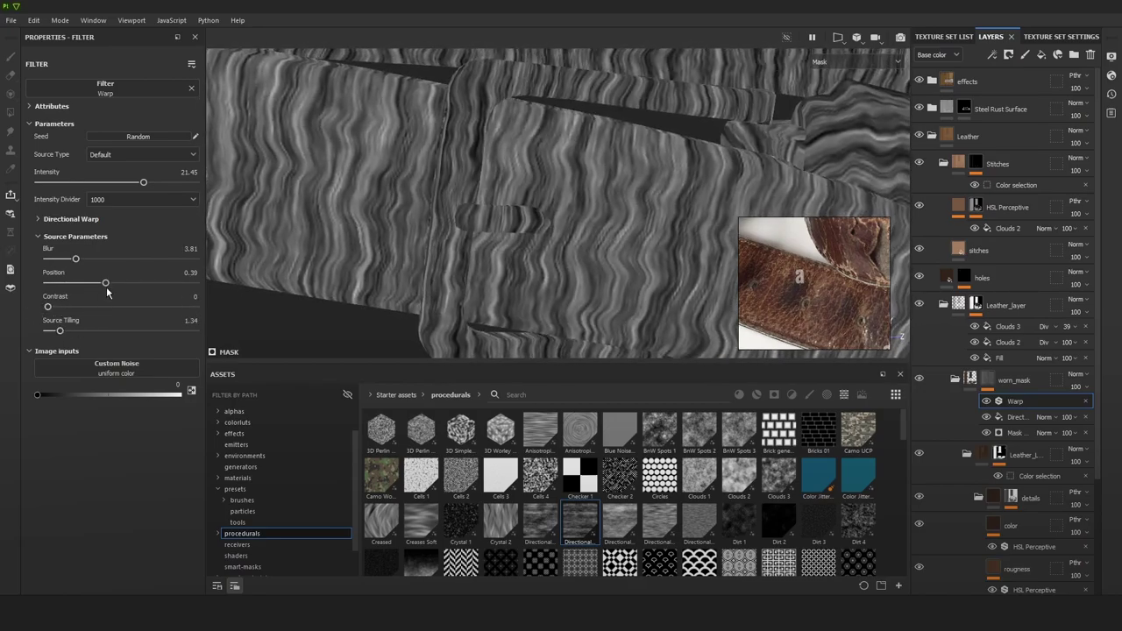
mouse_move(75, 259)
left_mouse_down()
mouse_move(65, 260)
mouse_move(88, 262)
left_mouse_up()
Set the Directional Noise 2 fill in the worn_mask mask to Multiply blending.
scroll(536, 210, "down", 4)
scroll(535, 211, "up", 1)
left_click(1047, 418)
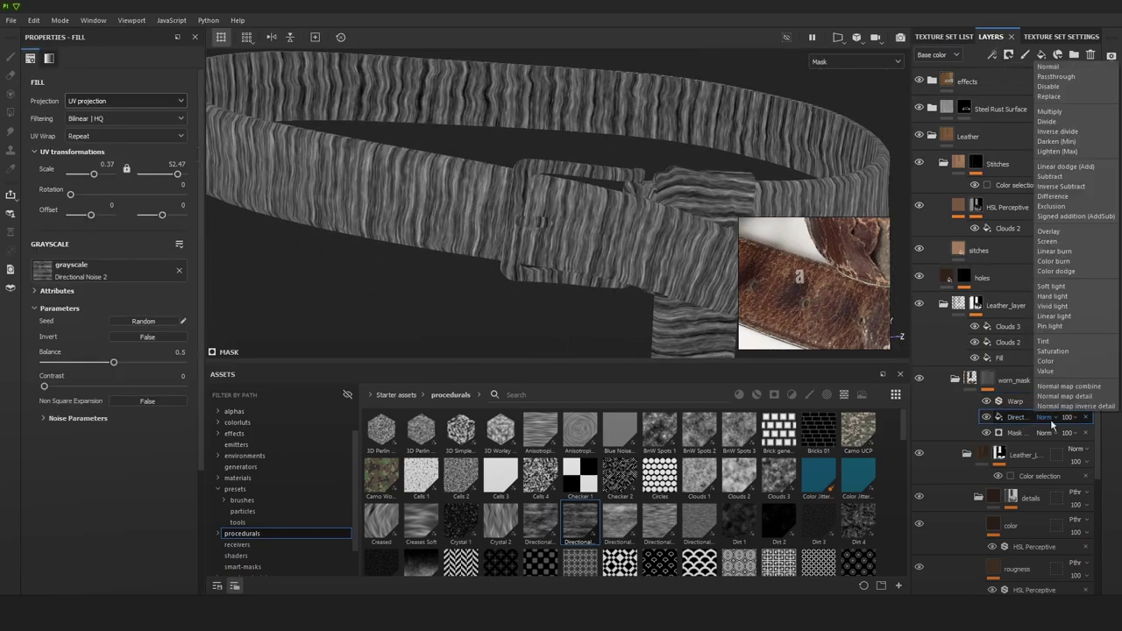
left_click(1049, 111)
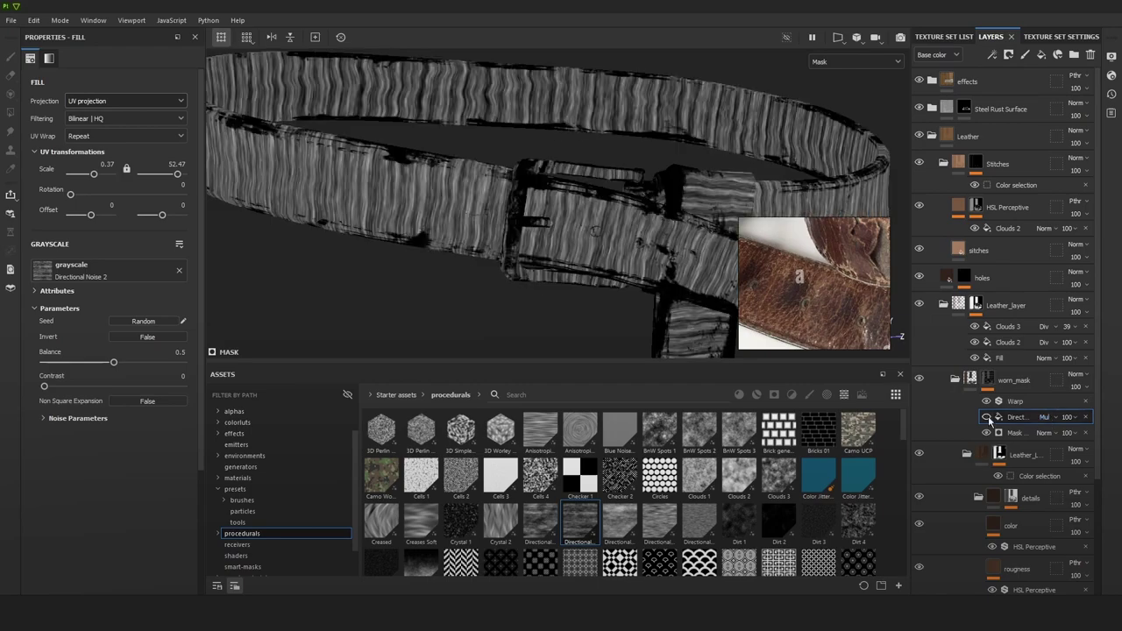
Add a Levels effect above Warp in the worn_mask mask and lower its white point and midtone to brighten the streaks.
left_click(1000, 401)
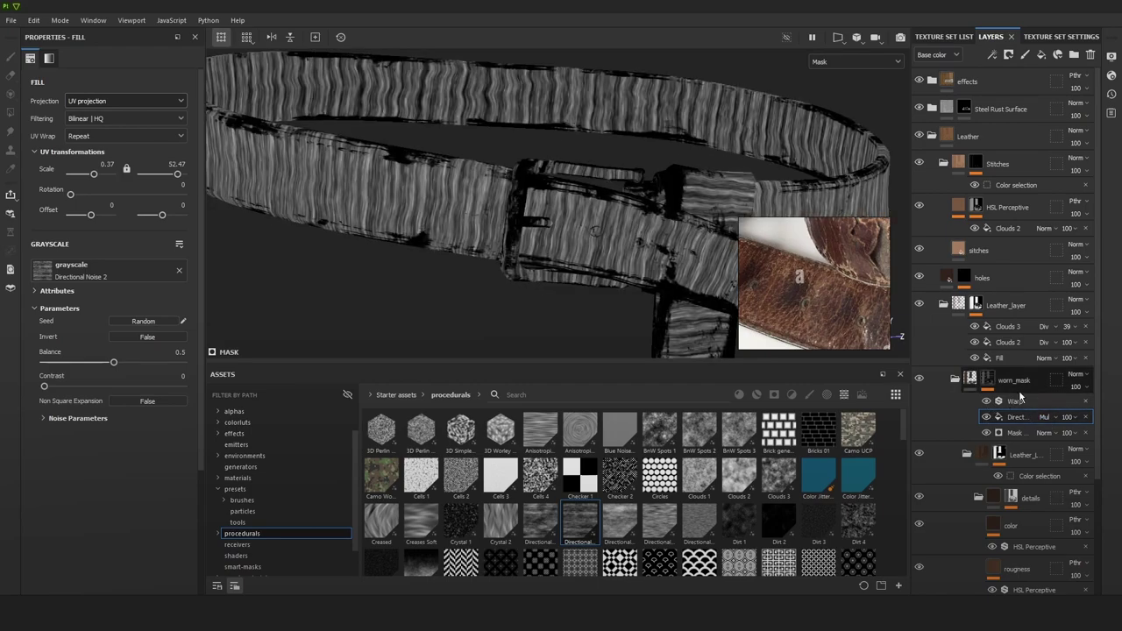
left_click(992, 55)
left_click(1021, 101)
left_click_drag(103, 88, 79, 86)
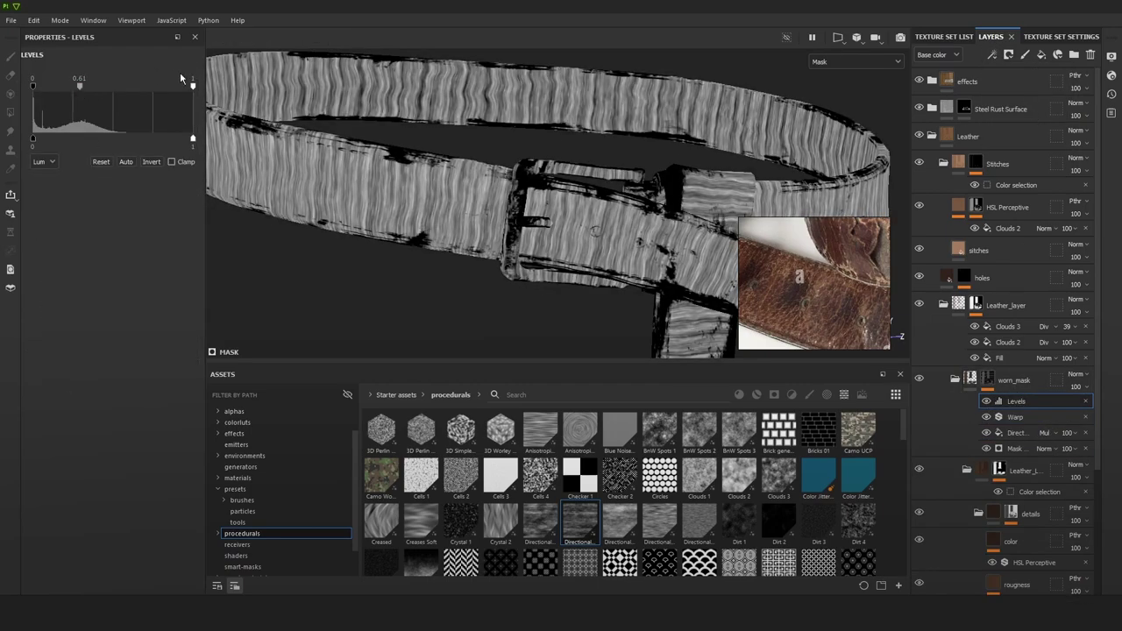
left_click_drag(192, 88, 72, 87)
left_click_drag(87, 87, 68, 87)
Fine-tune the white point and midtone of the worn_mask Levels while judging the cracks on the belt in material view.
key("m")
scroll(607, 250, "down", 4)
left_click_drag(520, 90, 421, 198, "alt")
scroll(570, 220, "up", 4)
mouse_move(69, 87)
left_mouse_down()
mouse_move(83, 86)
mouse_move(47, 89)
left_mouse_up()
right_click_drag(617, 243, 562, 182, "alt")
middle_click_drag(634, 221, 571, 168, "alt")
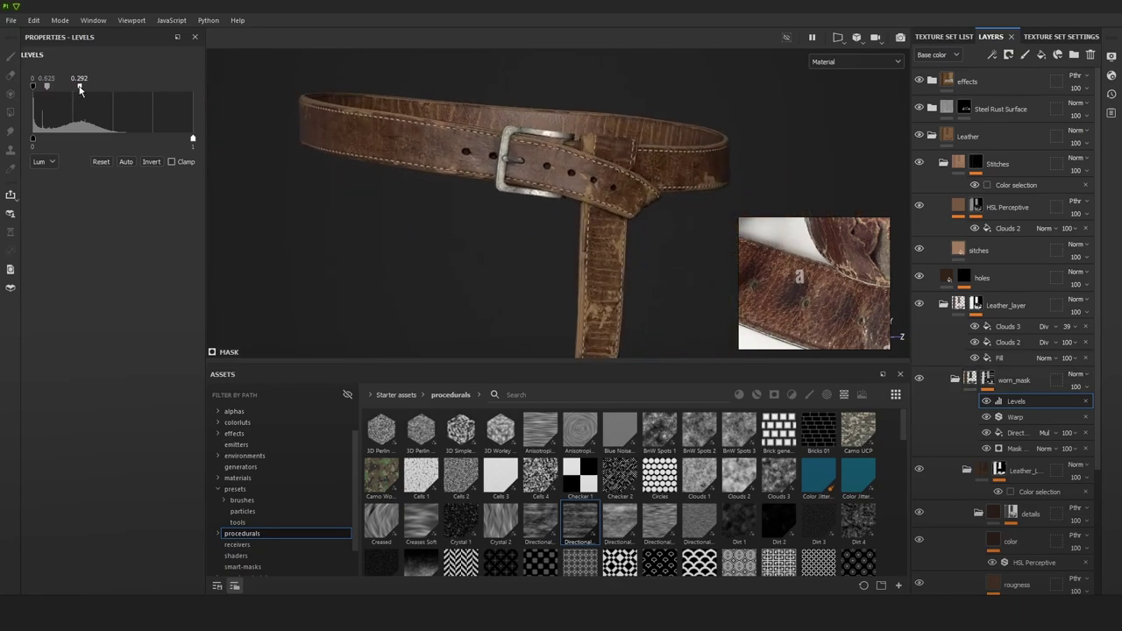
left_click_drag(91, 87, 92, 87)
mouse_move(50, 86)
left_mouse_down()
mouse_move(69, 85)
mouse_move(58, 87)
left_mouse_up()
left_click(1015, 417)
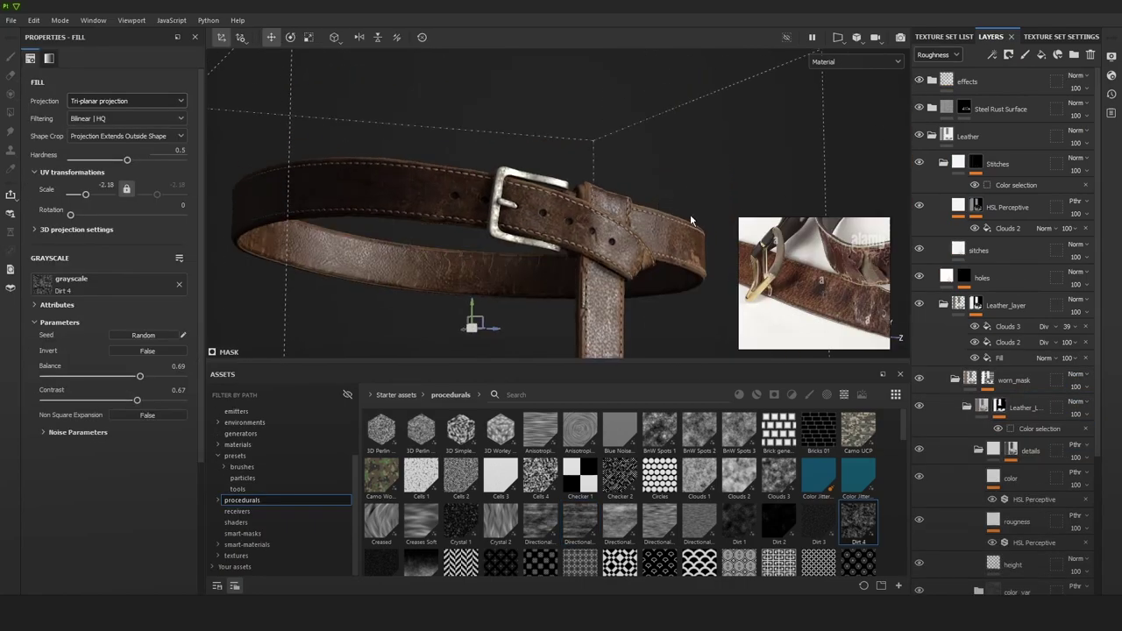
Add an HSL Perceptive filter layer at the top of the Leather folder and rename it roughness_controll.
left_click_drag(720, 193, 799, 210, "alt")
left_click(918, 81)
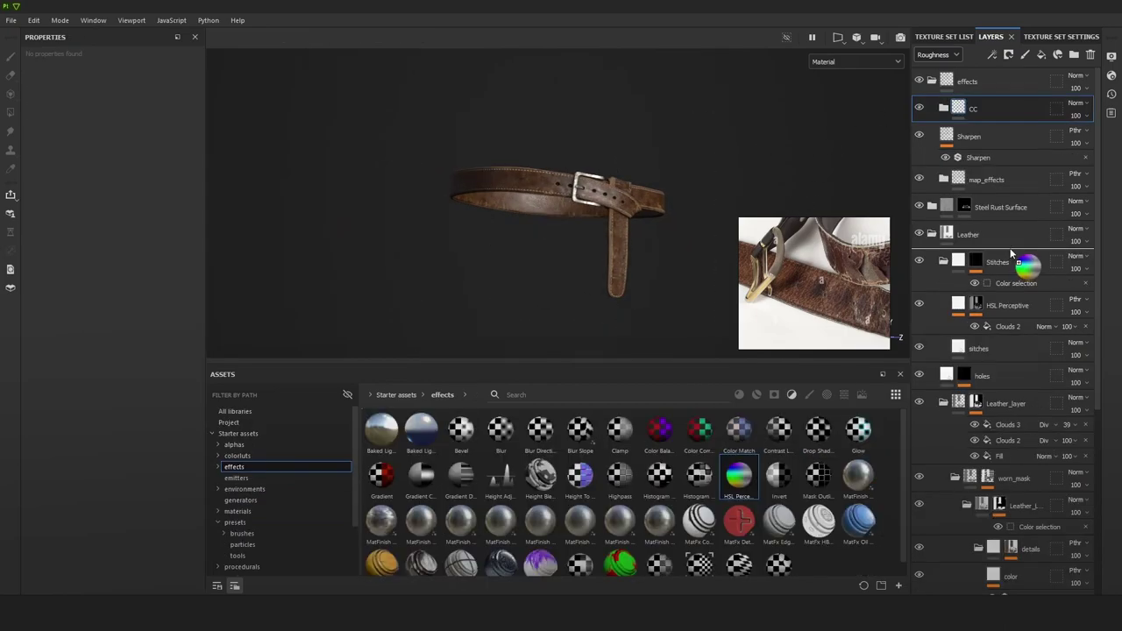
left_click_drag(1010, 249, 1008, 254)
double_click(982, 262)
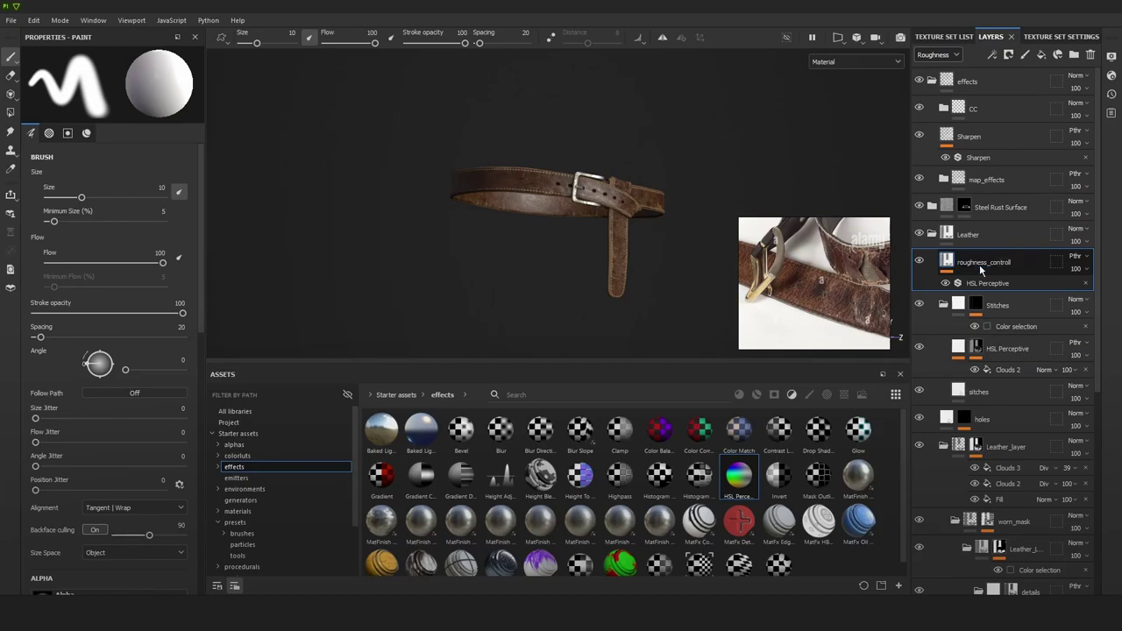
Limit the roughness_controll HSL Perceptive filter to the roughness channel and set its lightness to 0.427, judging the leather's gloss.
left_click(1006, 282)
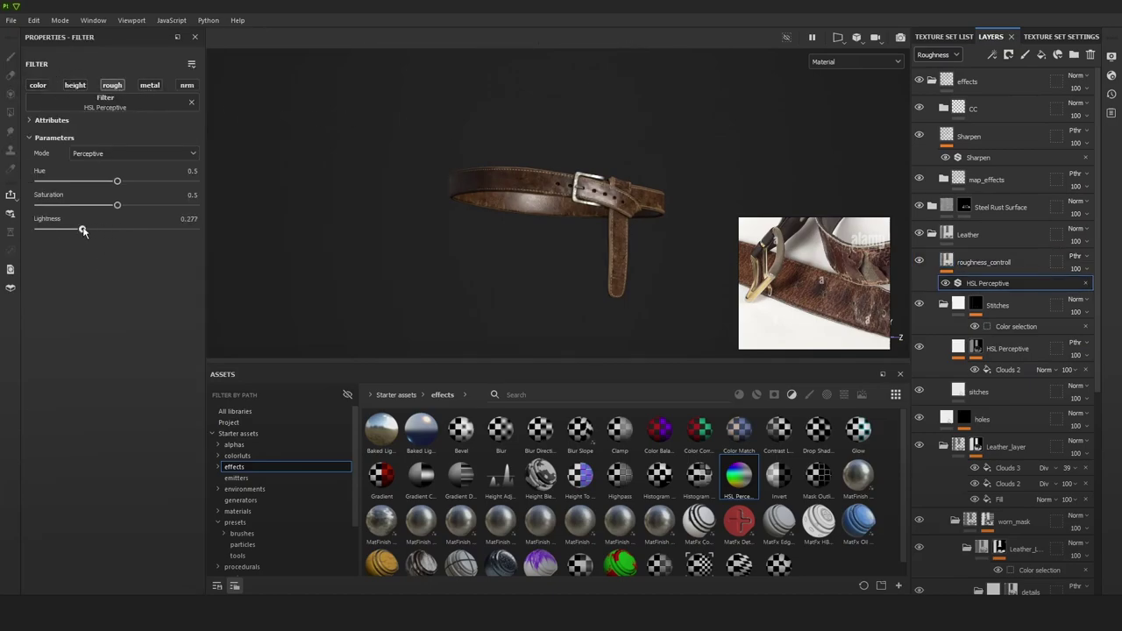
scroll(559, 220, "up", 3)
left_click_drag(633, 204, 646, 237, "alt")
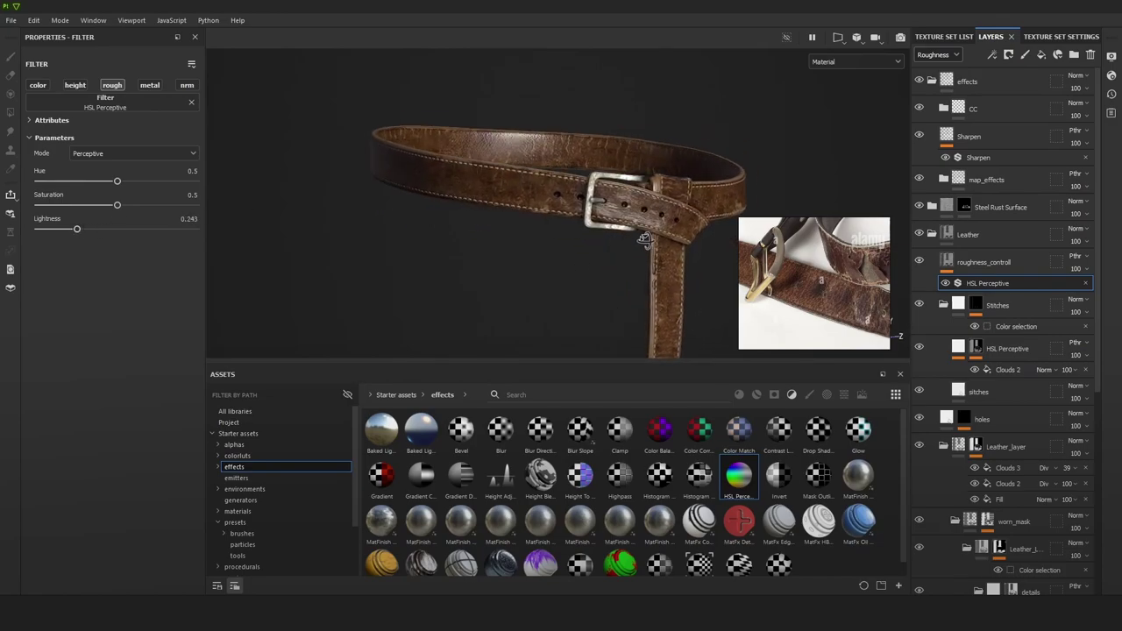
right_click_drag(646, 238, 619, 233, "shift")
left_click_drag(618, 233, 571, 209, "alt")
right_click_drag(570, 208, 461, 65, "alt")
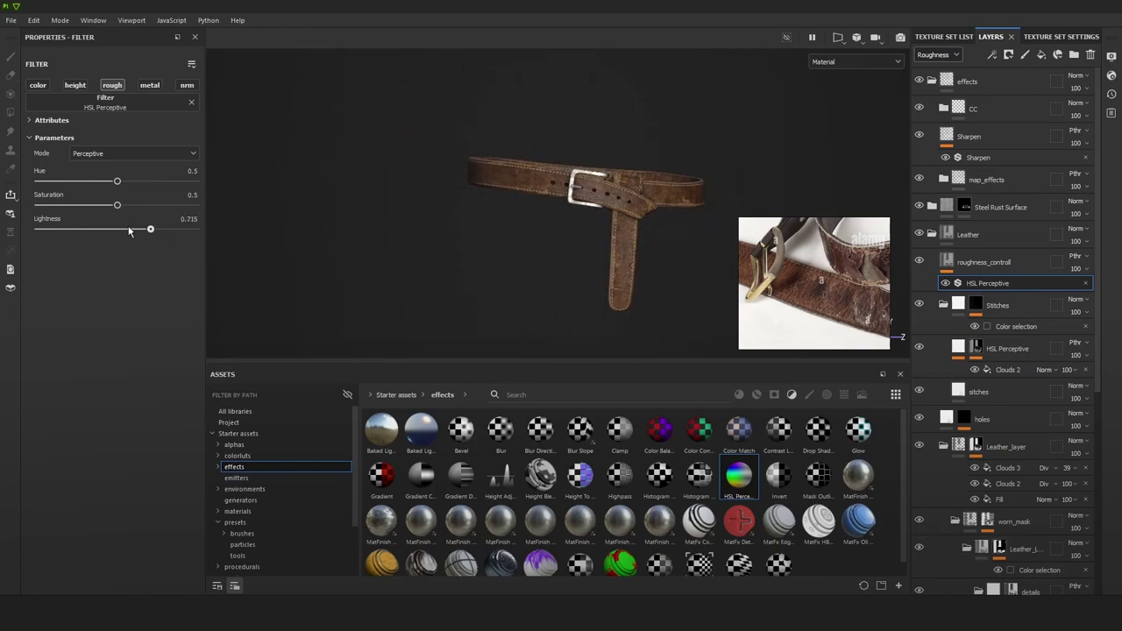
left_click_drag(129, 230, 91, 232)
left_click_drag(544, 245, 601, 245, "alt")
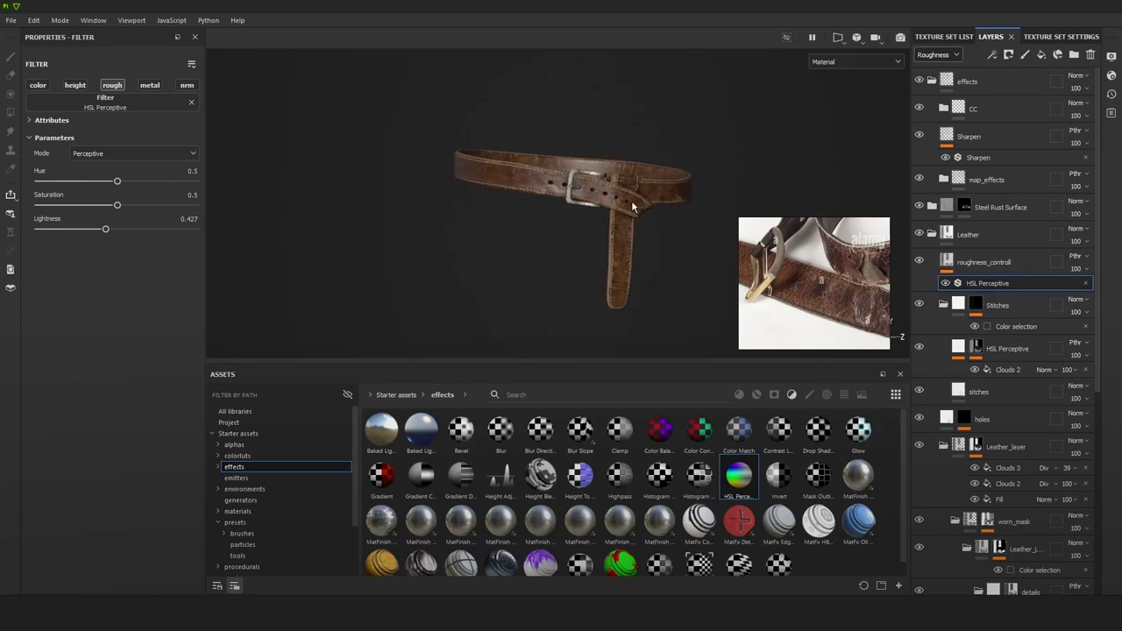
left_click_drag(631, 207, 609, 207, "alt")
scroll(609, 206, "up", 3)
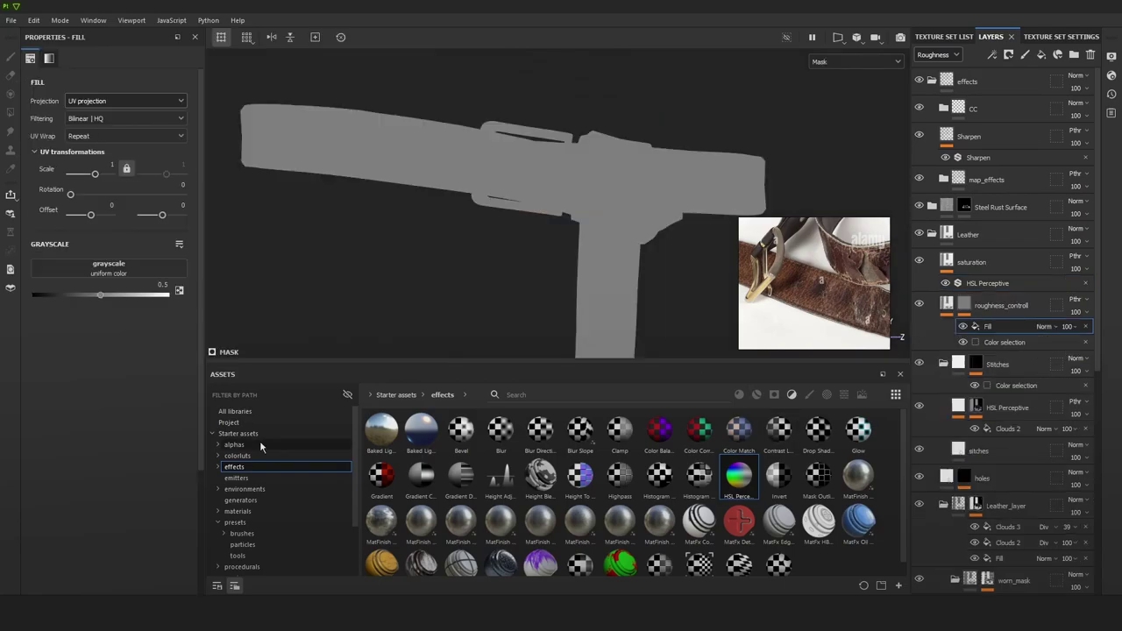
Fill the roughness_controll mask with the Clouds 2 procedural using tri-planar projection.
left_click(250, 566)
left_click_drag(741, 488, 109, 271)
left_click(122, 101)
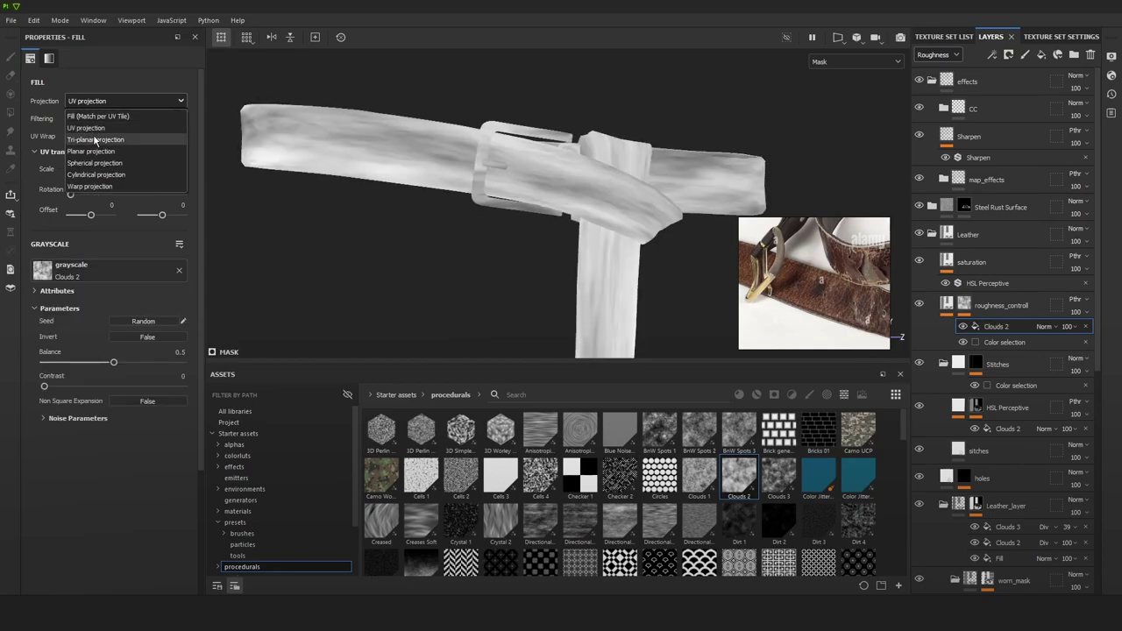
left_click(96, 128)
Set the Clouds 2 mask fill's balance to 0.28 and scale to 1.53, and check the roughness variation on the belt.
left_click_drag(112, 378, 83, 377)
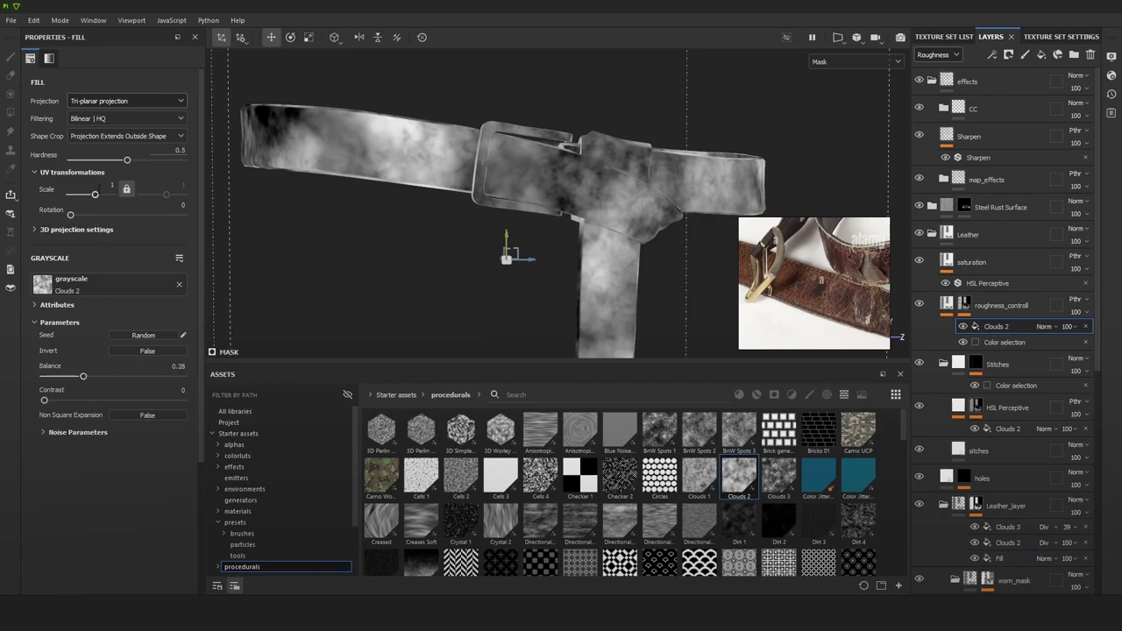
left_click_drag(94, 193, 96, 197)
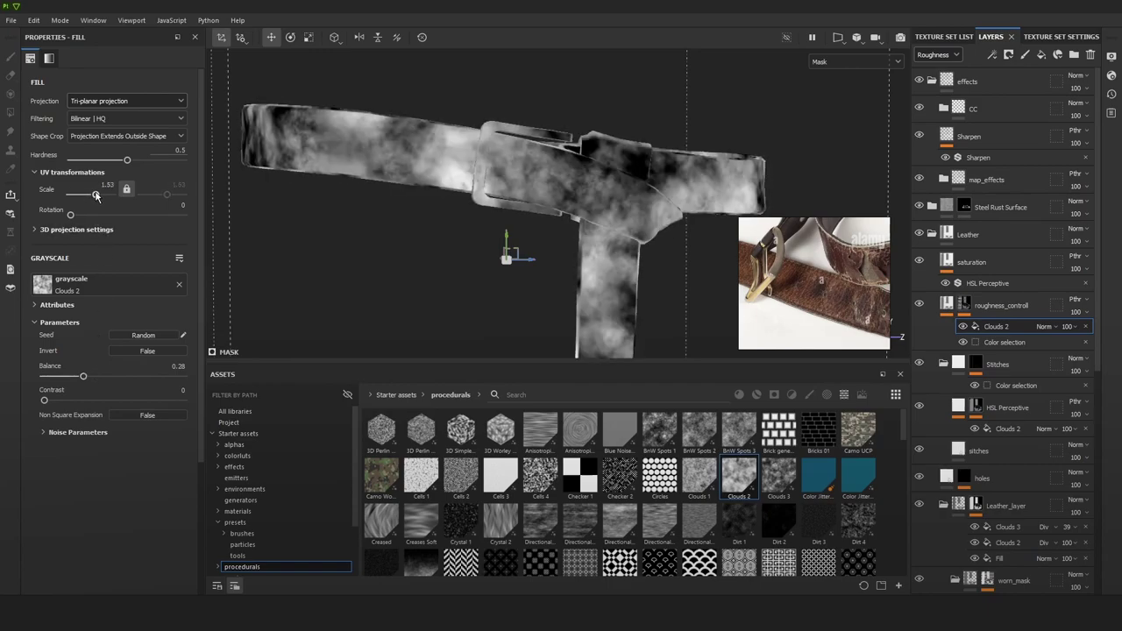
key("m")
mouse_move(582, 212)
left_mouse_down("alt")
mouse_move(574, 198)
mouse_move(543, 210)
mouse_move(596, 206)
left_mouse_up("alt")
right_click_drag(596, 206, 556, 93, "alt")
left_click_drag(556, 92, 531, 162, "alt")
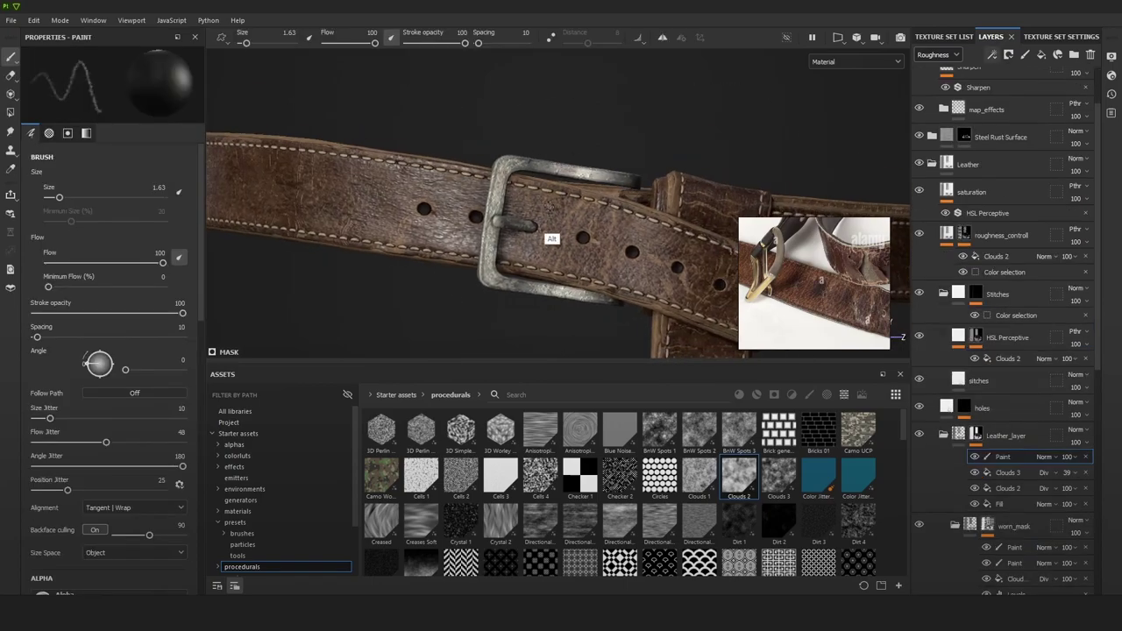
Examine the worn leather around the buckle and down to the tip of the hanging strap.
scroll(681, 184, "down", 3)
mouse_move(657, 251)
left_mouse_down("alt")
mouse_move(679, 237)
mouse_move(636, 233)
left_mouse_up("alt")
scroll(663, 188, "down", 2)
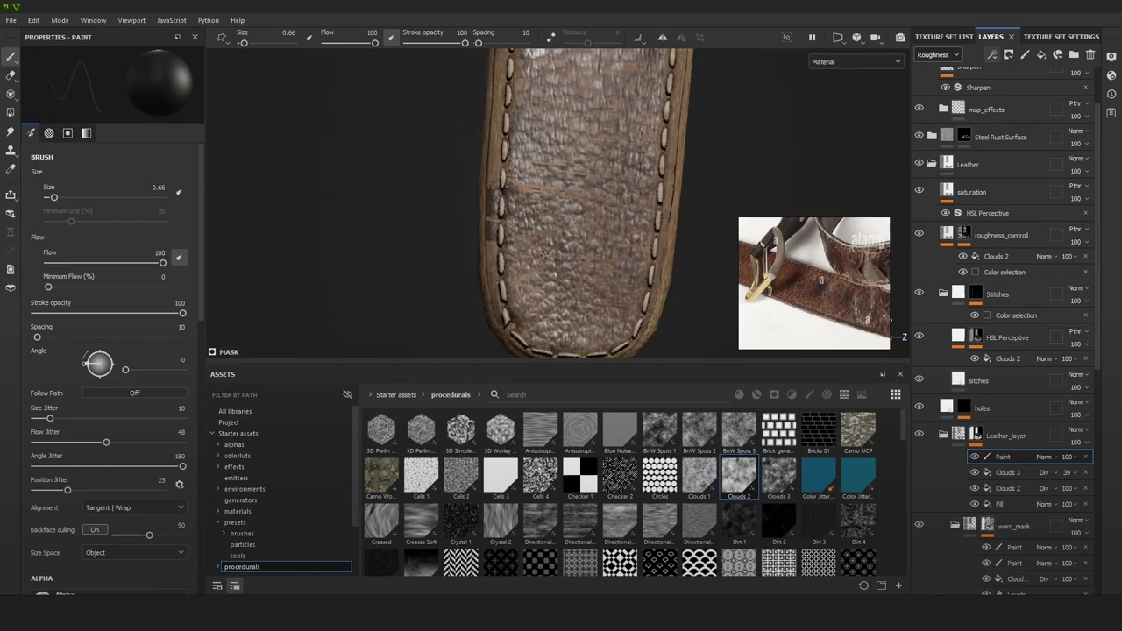
right_click_drag(638, 231, 602, 76, "alt")
middle_click_drag(598, 133, 591, 207, "alt")
left_click_drag(591, 206, 626, 217, "alt")
right_click_drag(617, 202, 594, 215, "shift")
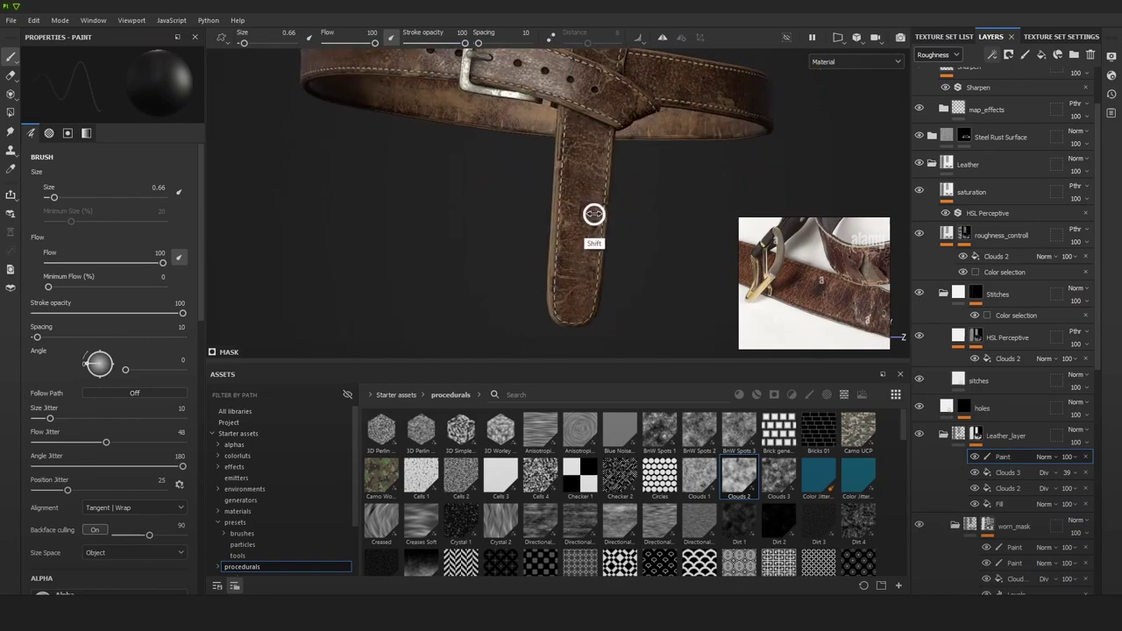
Examine the whole belt from several angles under rotated lighting to judge wear and gloss.
right_click_drag(548, 257, 566, 273, "alt")
middle_click_drag(563, 277, 574, 246, "alt")
left_click_drag(574, 254, 583, 219, "alt")
right_click_drag(583, 219, 548, 384, "alt")
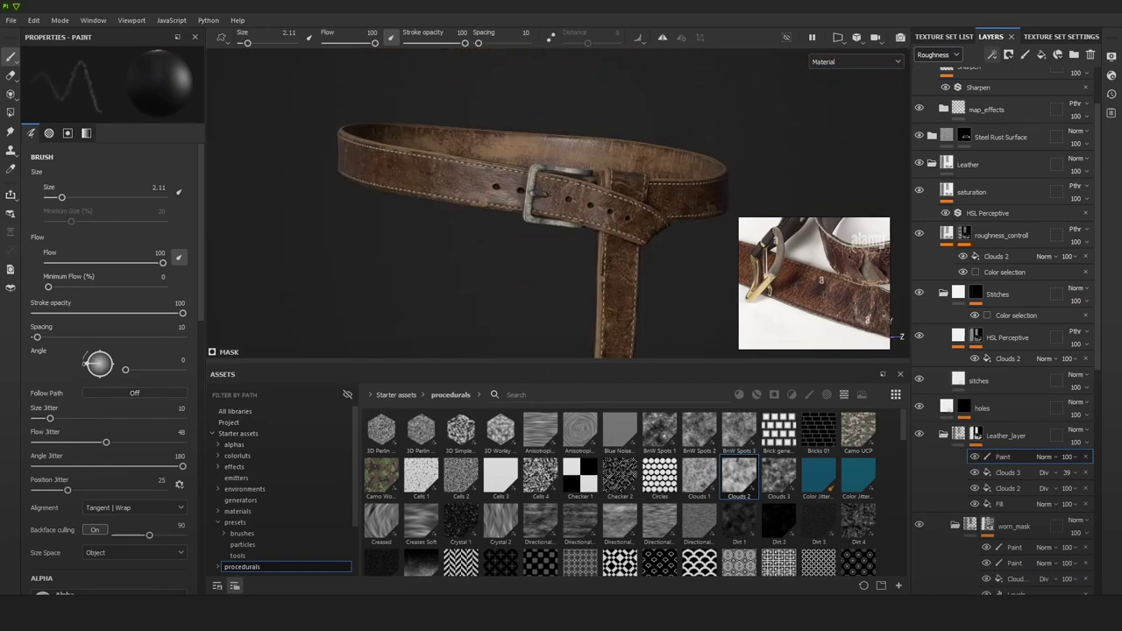
right_click_drag(557, 261, 611, 260, "shift")
right_click_drag(611, 260, 552, 244, "alt")
middle_click_drag(618, 245, 607, 225, "alt")
left_click_drag(606, 225, 618, 240, "alt")
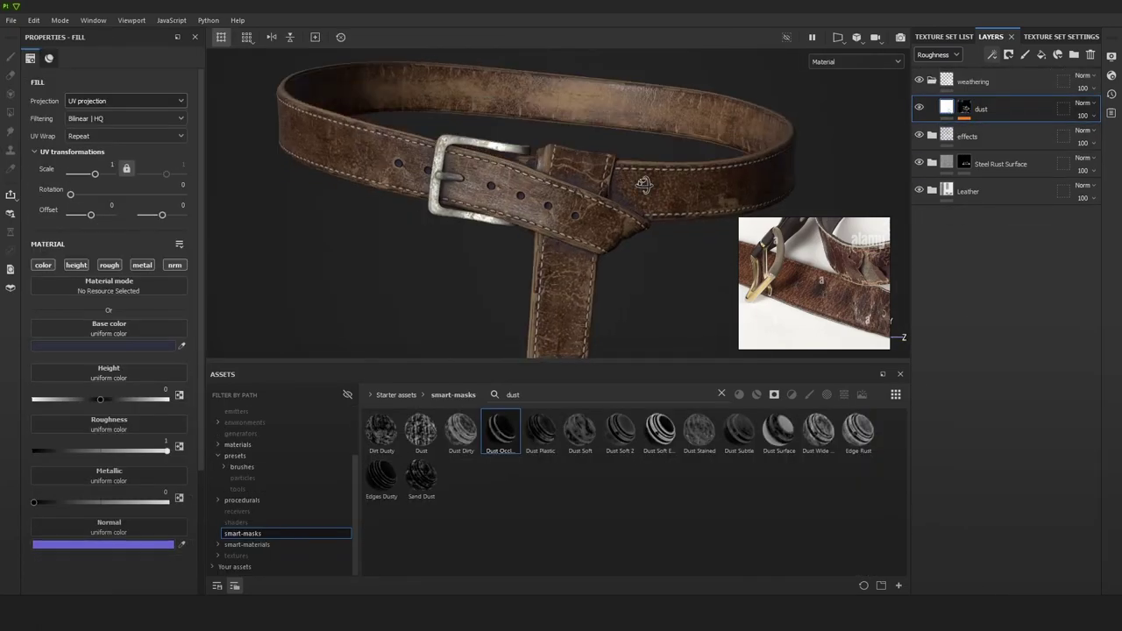
Set the dust layer's base color to dark grey 323233 and check its coverage on the belt.
left_click(88, 345)
left_click(162, 405)
left_click(154, 400)
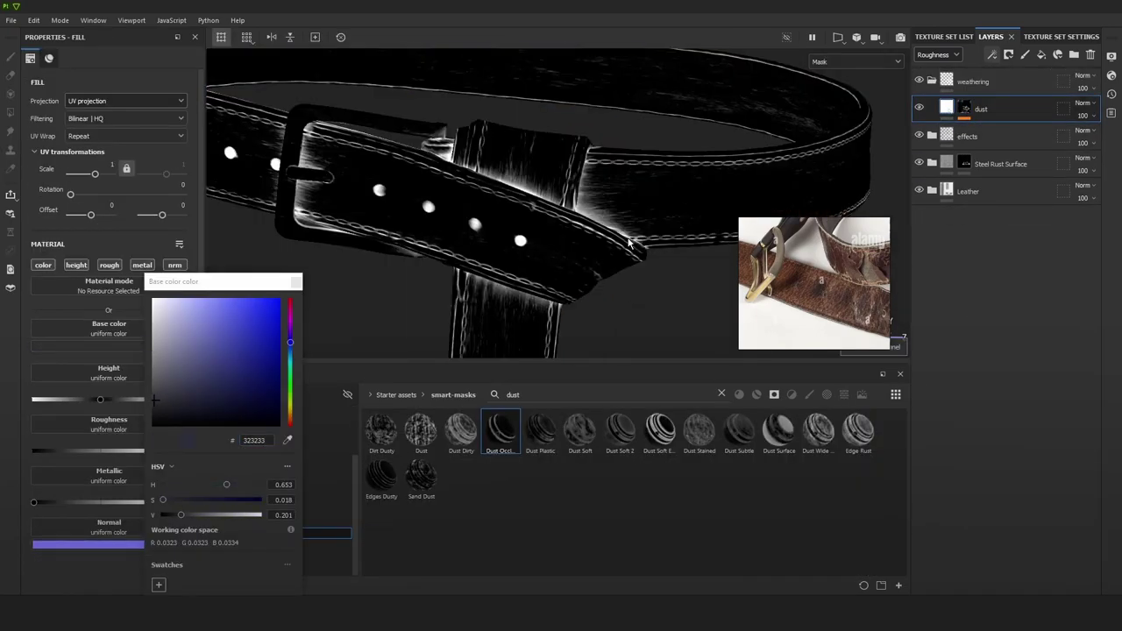
key("c")
left_click_drag(561, 188, 666, 167, "alt")
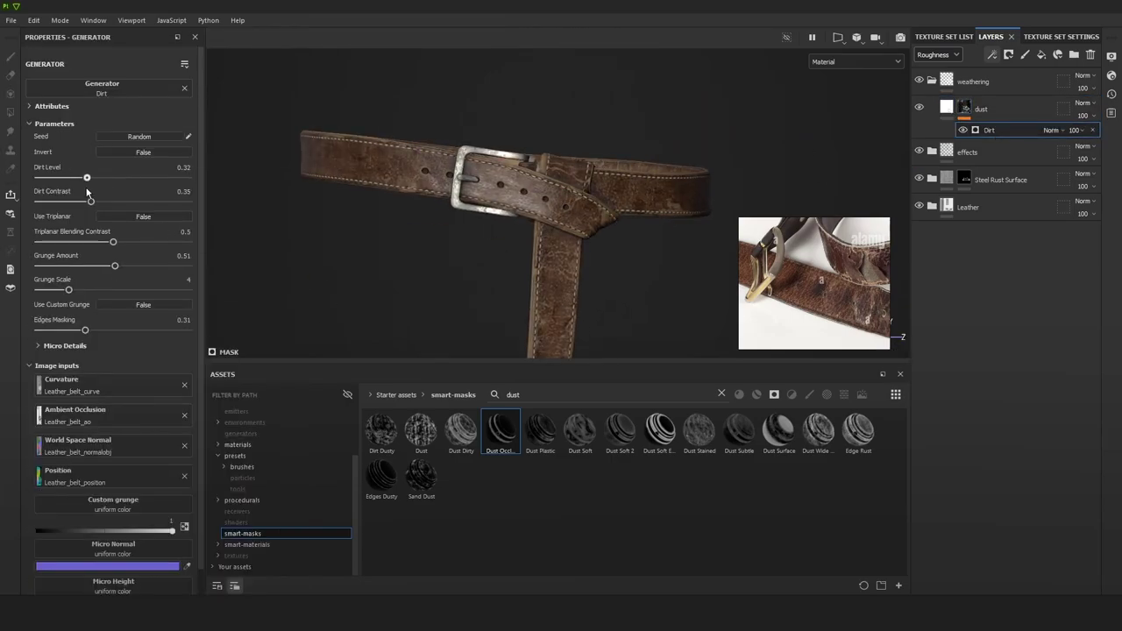
Set the fill above the Dirt generator in the dust mask to Multiply with a grayscale value of 0.3702.
left_click(964, 110, "alt")
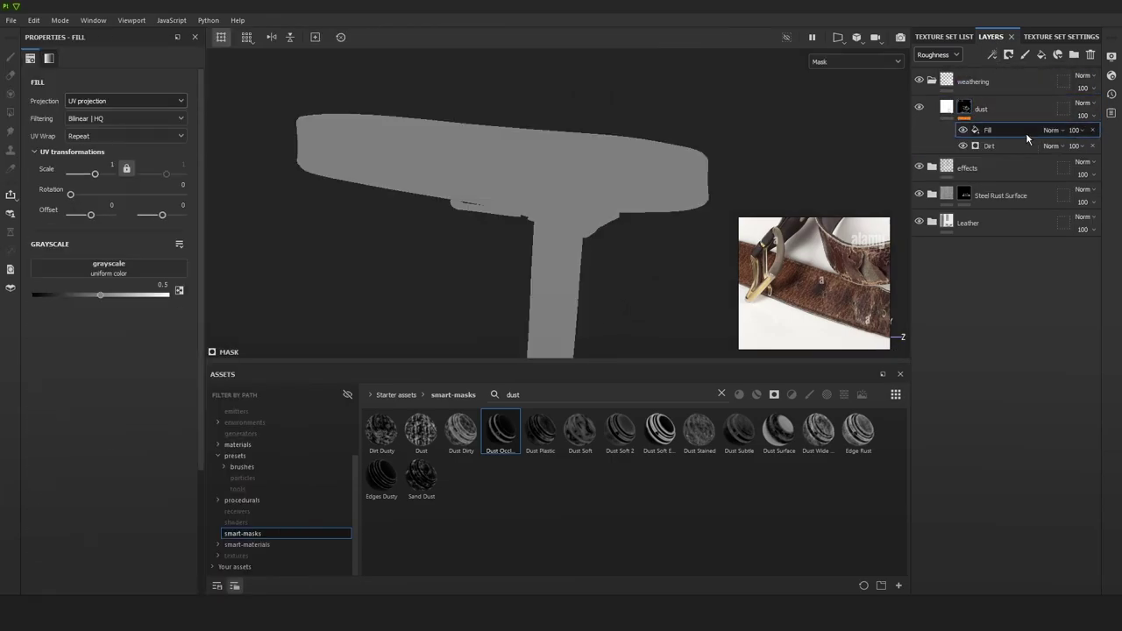
left_click(1051, 130)
left_click(1056, 198)
mouse_move(100, 294)
left_mouse_down()
mouse_move(97, 313)
mouse_move(106, 298)
mouse_move(81, 307)
left_mouse_up()
left_click_drag(666, 186, 687, 193, "alt")
scroll(687, 193, "down", 3)
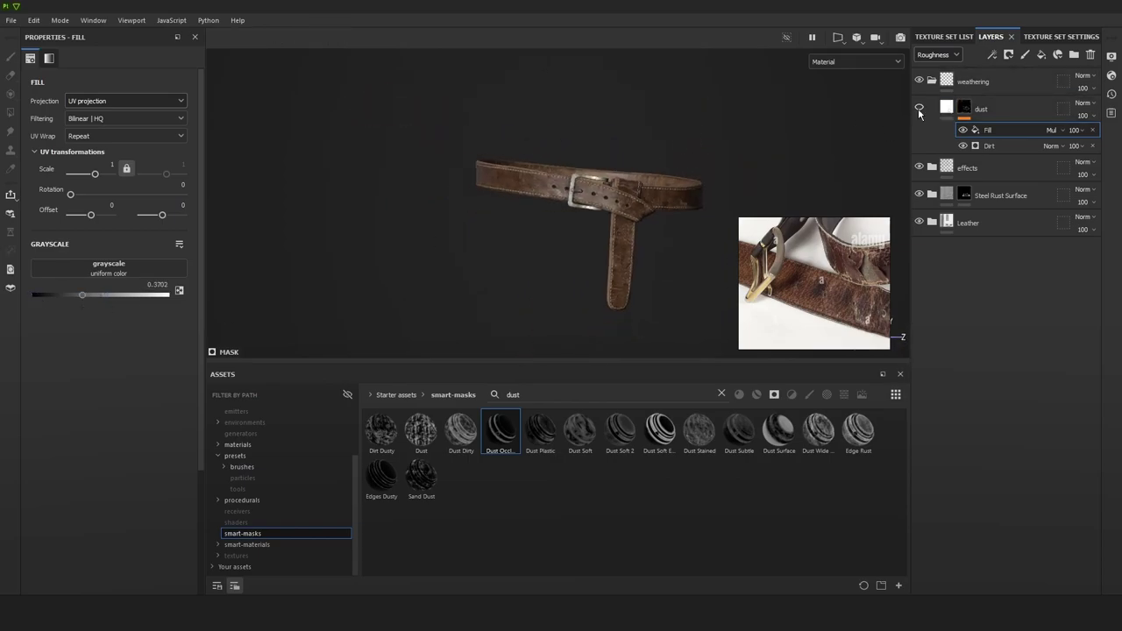
scroll(687, 192, "up", 3)
Create a fill layer named blood above dust in the weathering folder and give it a black mask.
left_click(1039, 55)
right_click(976, 108)
left_click(990, 132)
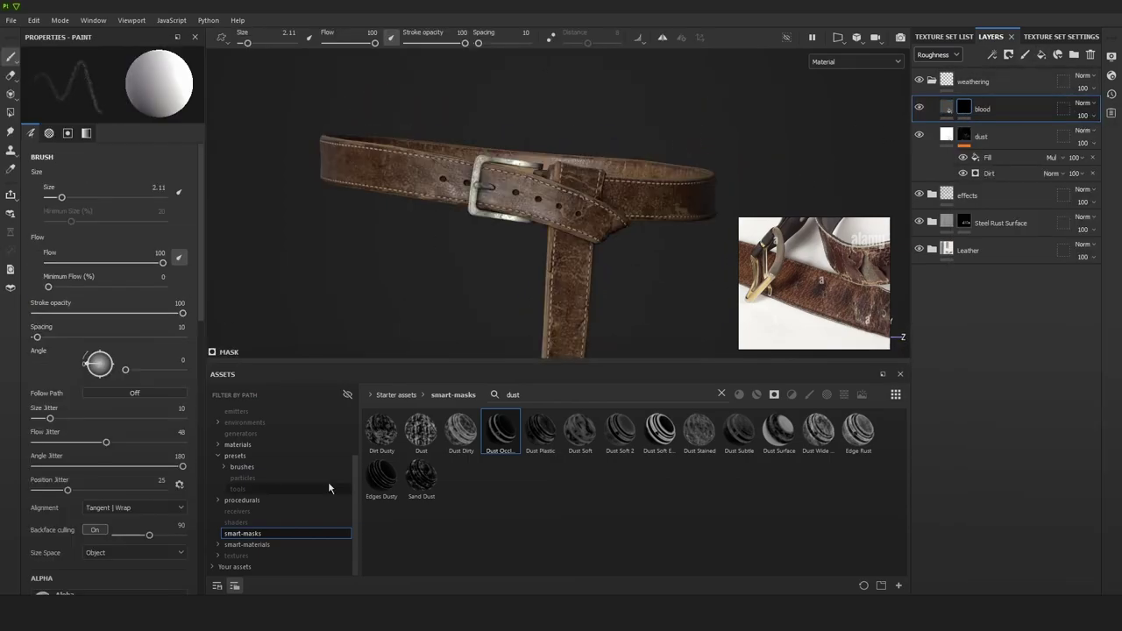
Set the blood layer's base color to a dark red.
left_click(946, 108)
left_click(138, 345)
left_click(250, 381)
left_click(378, 531)
Apply the Water Drips smart mask to the blood layer.
left_click(722, 394)
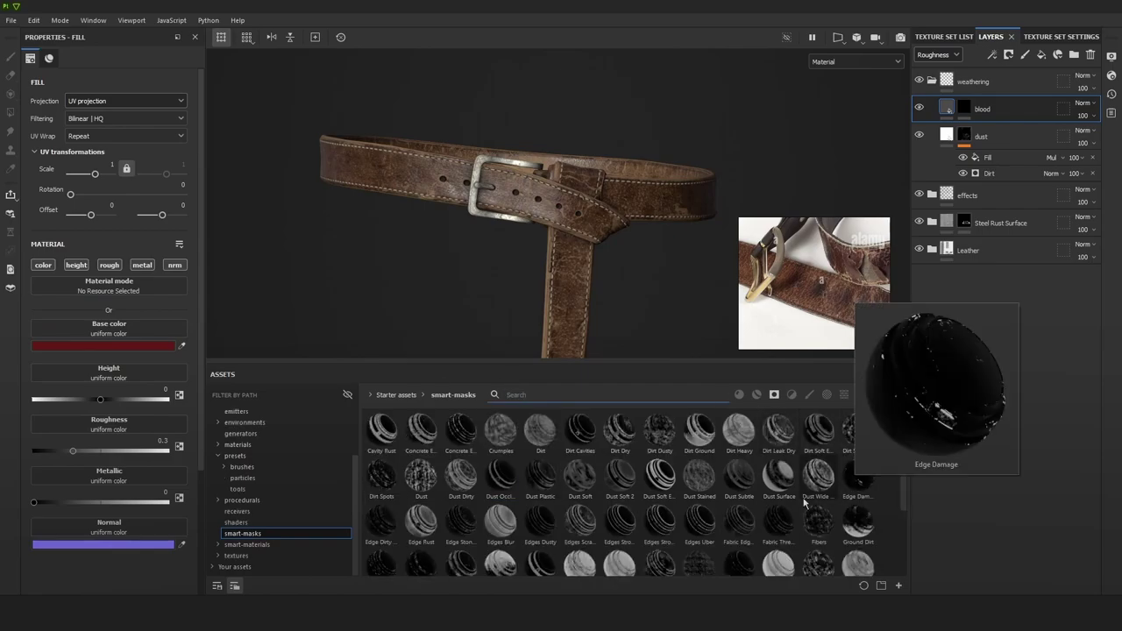
scroll(842, 491, "down", 3)
left_click_drag(381, 551, 596, 198)
right_click_drag(597, 197, 598, 232, "alt")
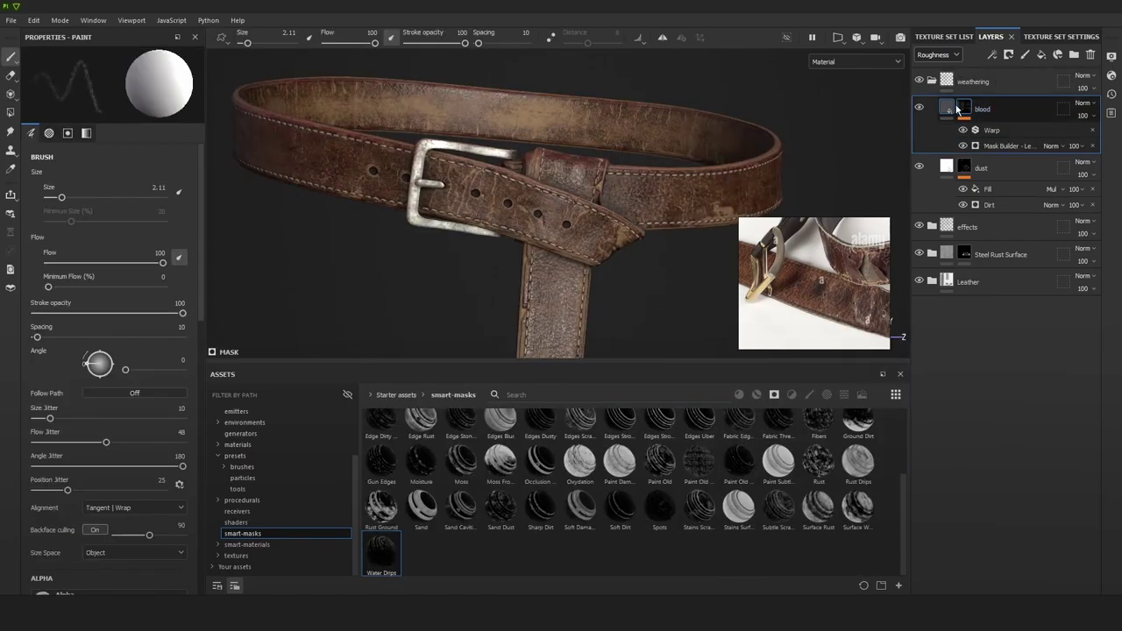
Set the blood mask's Mask Builder generator to level 0.52 and curvature 0, and enable triplanar.
left_click(963, 107, "alt")
left_click(995, 146)
scroll(598, 176, "up", 2)
left_click_drag(120, 161, 113, 162)
left_click_drag(113, 348, 39, 349)
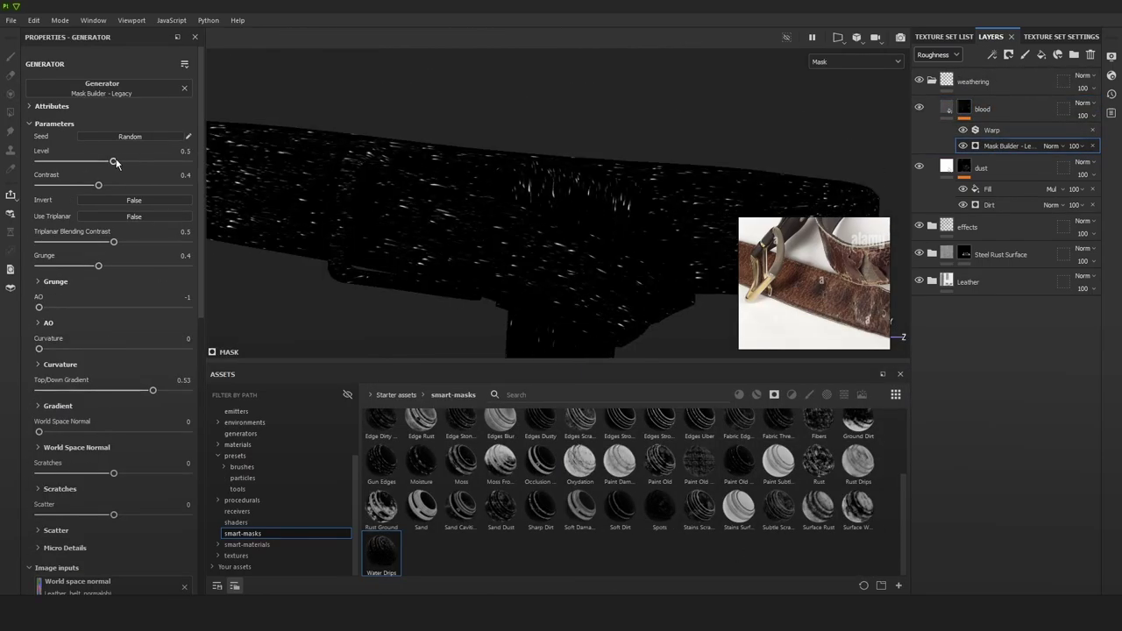
left_click_drag(114, 161, 117, 162)
left_click(137, 216)
key("m")
scroll(595, 204, "down", 3)
scroll(595, 204, "up", 3)
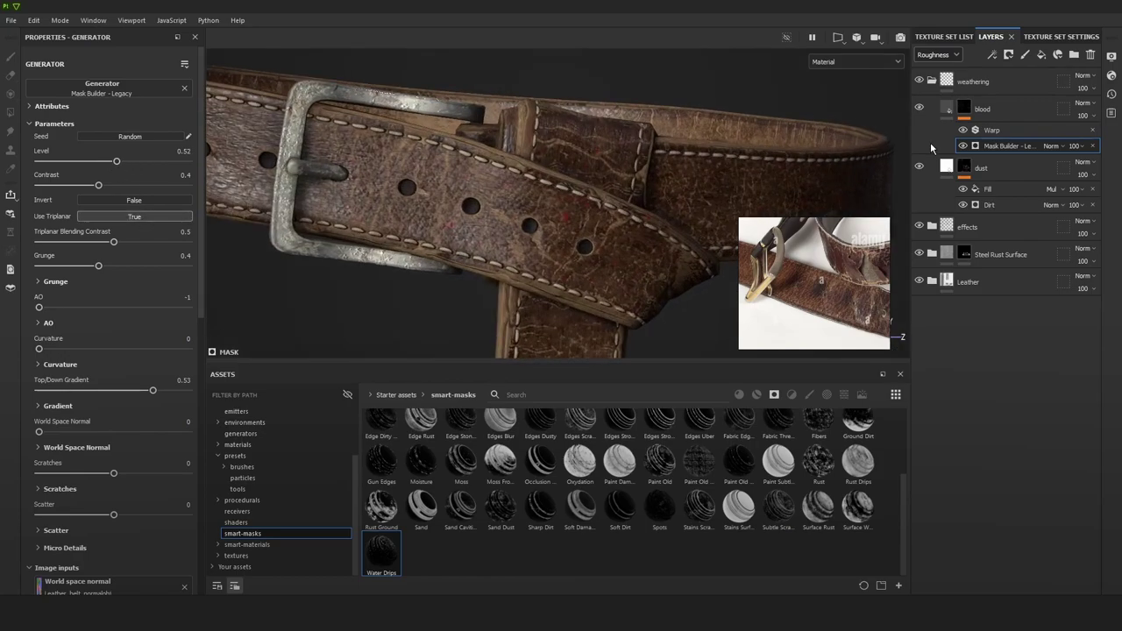
Darken and desaturate the blood layer's base color to 451A1A, judging the stains on the belt.
left_click(946, 108)
left_click(143, 347)
left_click_drag(189, 386, 231, 391)
scroll(613, 219, "down", 3)
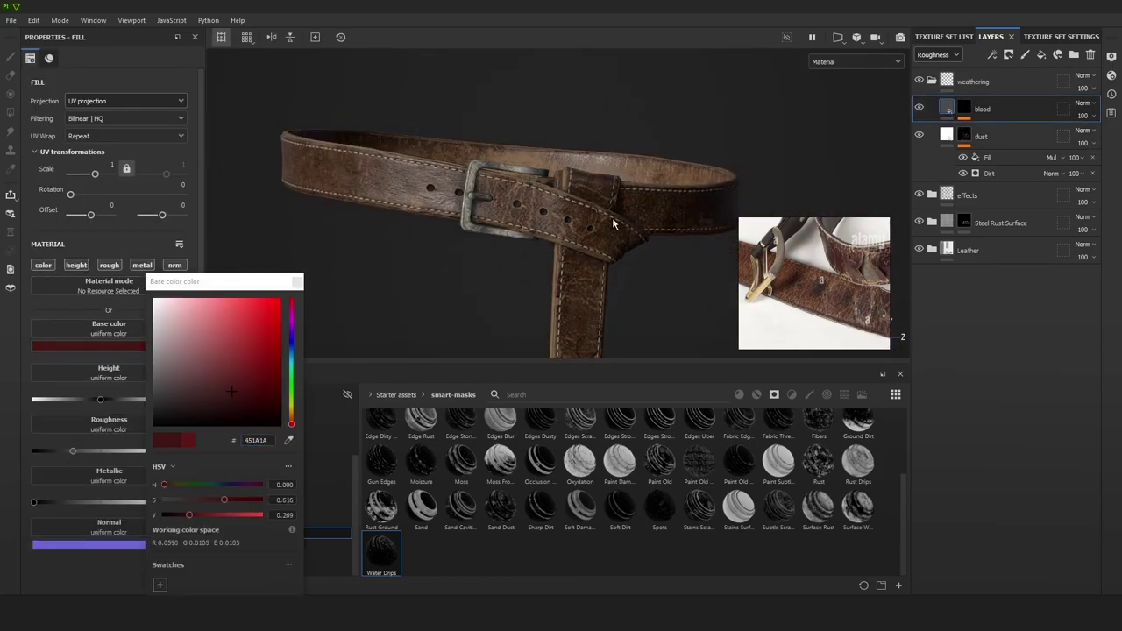
middle_click_drag(604, 351, 570, 245, "alt")
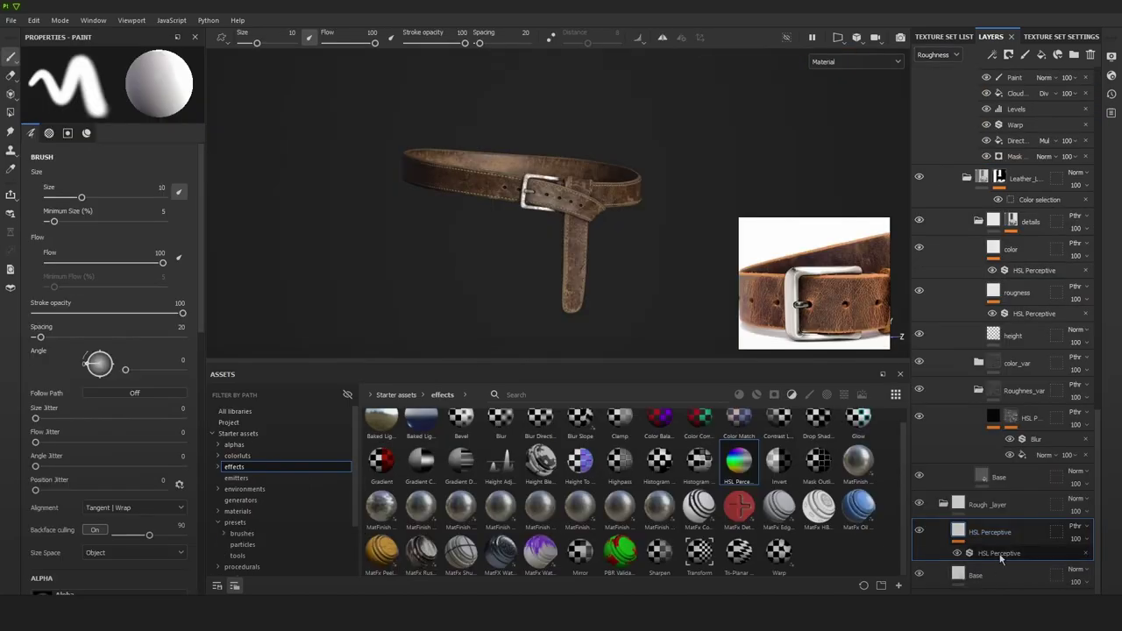
Raise the saturation of the Rough_layer folder's HSL Perceptive filter to 0.622, comparing the leather with the reference photo.
left_click(1002, 555)
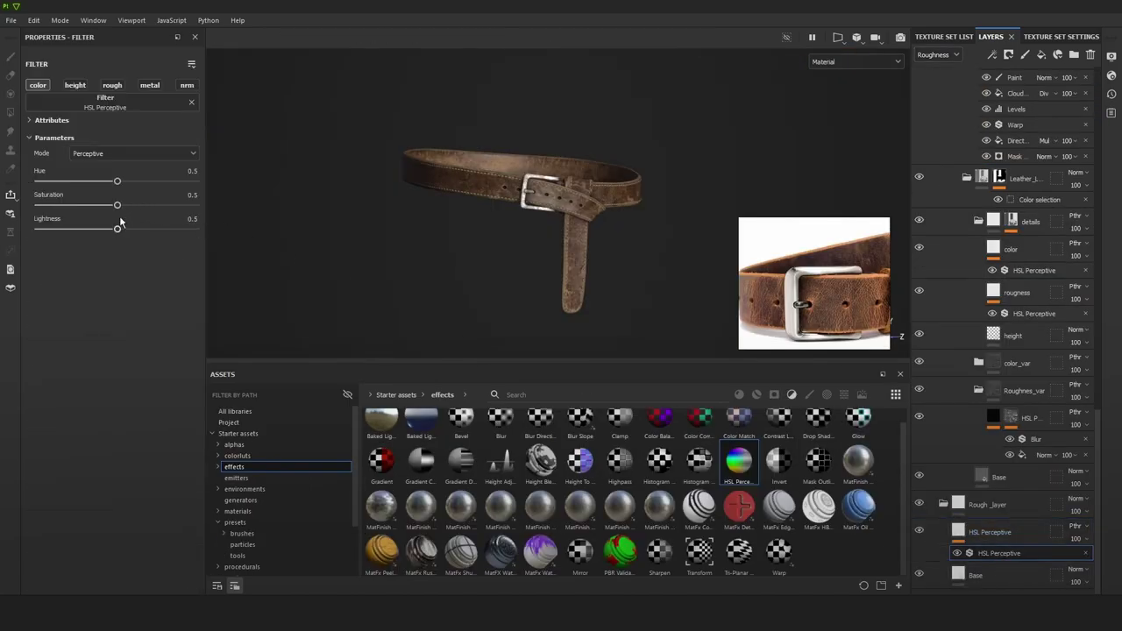
left_click_drag(120, 206, 144, 218)
scroll(658, 293, "up", 3)
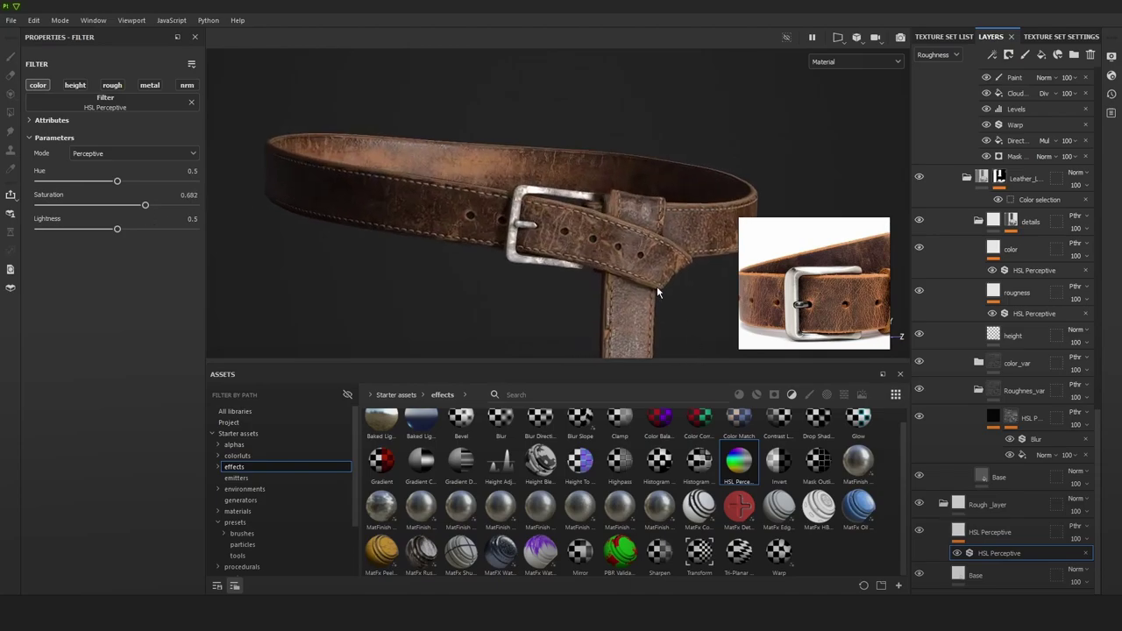
left_click_drag(657, 292, 571, 221, "alt")
right_click_drag(571, 220, 543, 176, "shift")
middle_click_drag(625, 245, 574, 196, "alt")
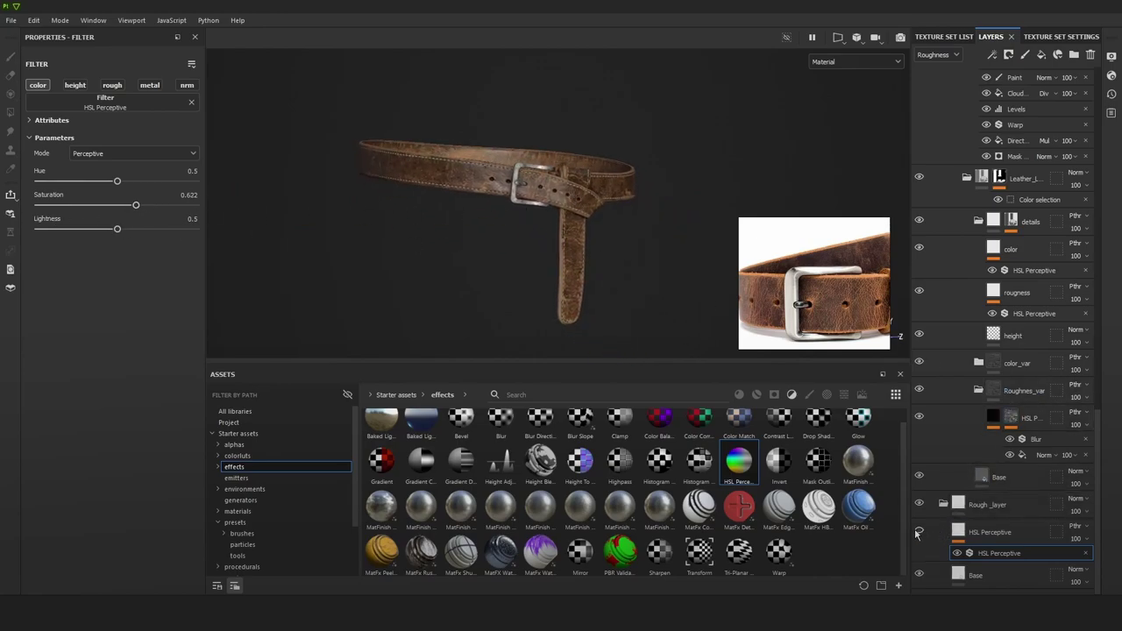
left_click_drag(651, 271, 629, 271, "alt")
right_click_drag(630, 271, 627, 274, "shift")
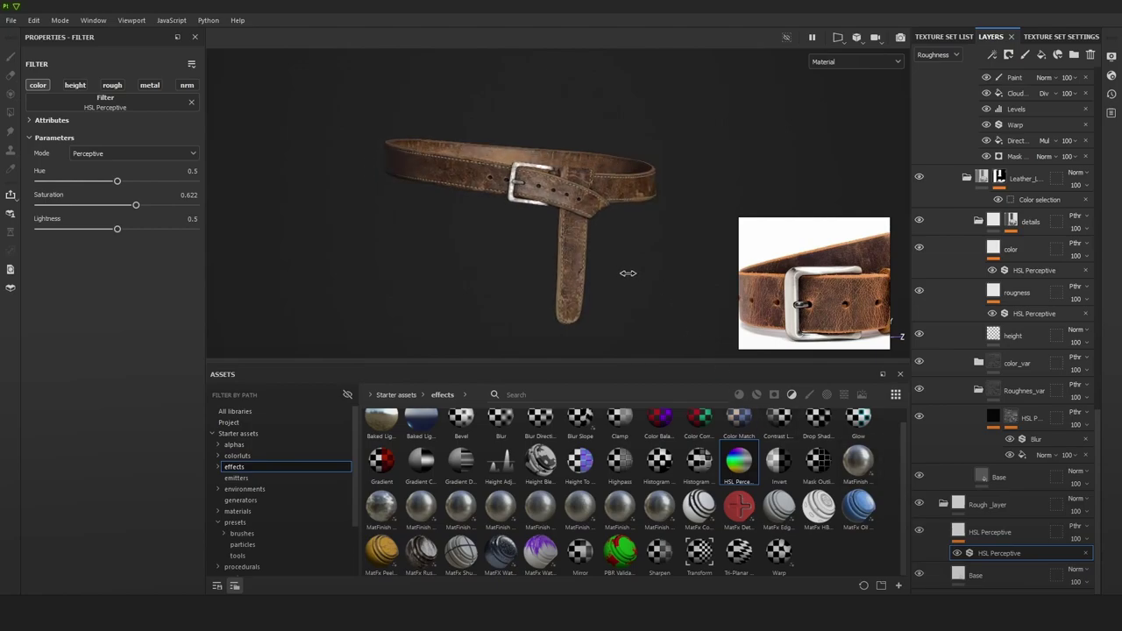
Try a lightness of 0.592 on the Rough_layer's HSL Perceptive filter, lower it below 0.5 and readjust the saturation.
mouse_move(134, 230)
left_mouse_down()
mouse_move(146, 229)
mouse_move(132, 231)
left_mouse_up()
scroll(586, 158, "down", 1)
left_click_drag(529, 158, 561, 164, "alt")
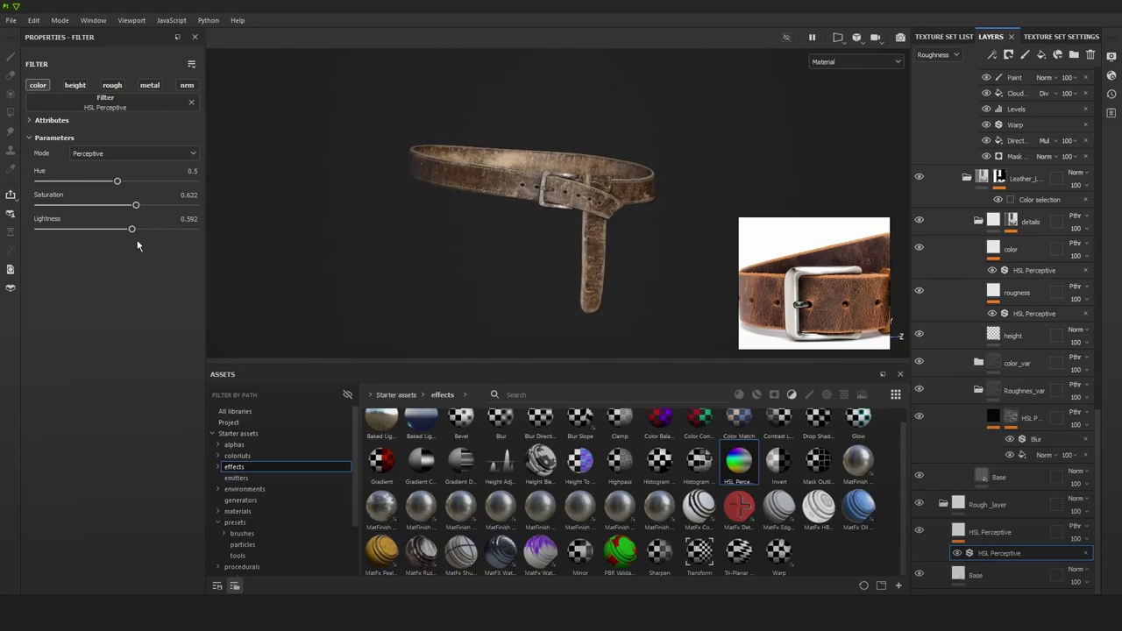
left_click_drag(131, 230, 108, 229)
left_click(134, 206)
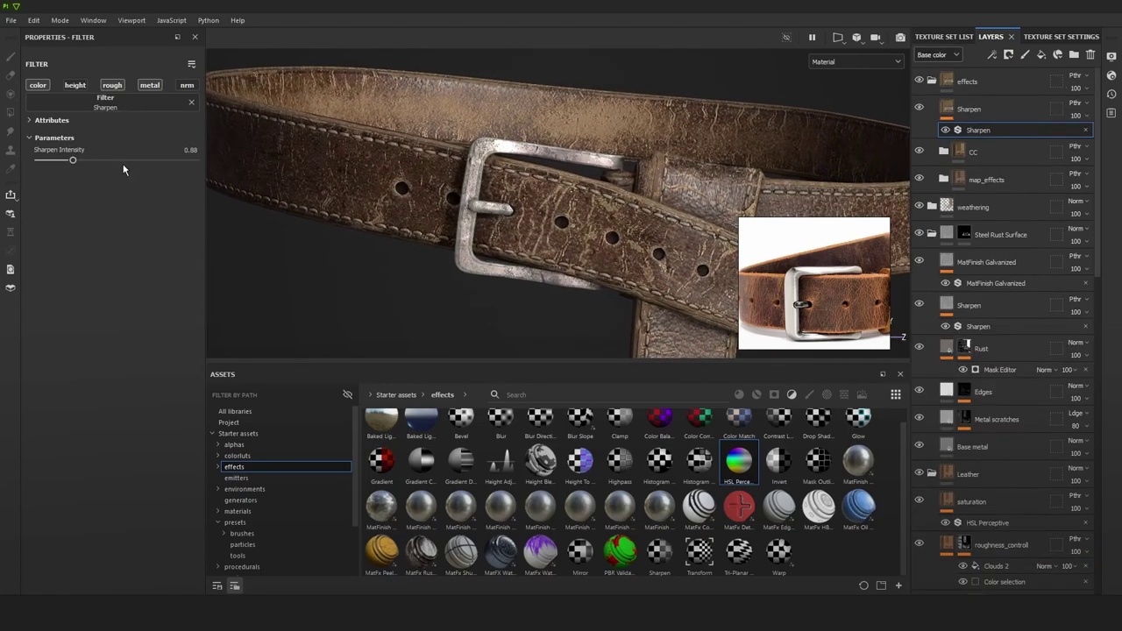
Set the intensity of the Sharpen filter in the effects folder to 0.5 and check the whole belt.
left_click(190, 150)
type("0.5")
key("Return")
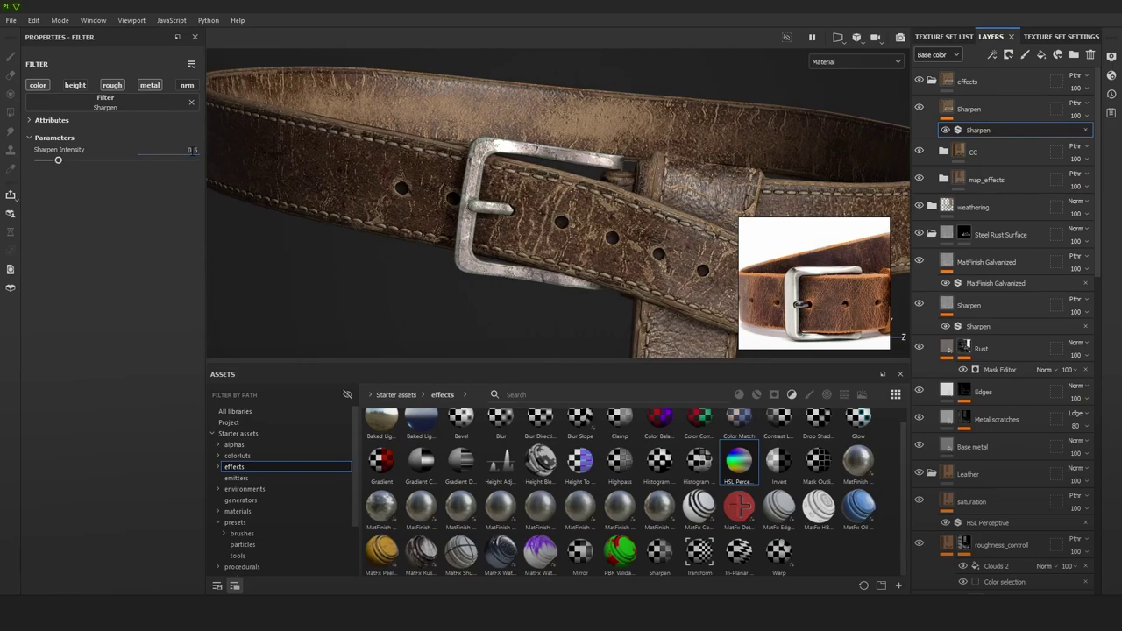
scroll(508, 140, "down", 5)
left_click_drag(593, 200, 606, 181, "alt")
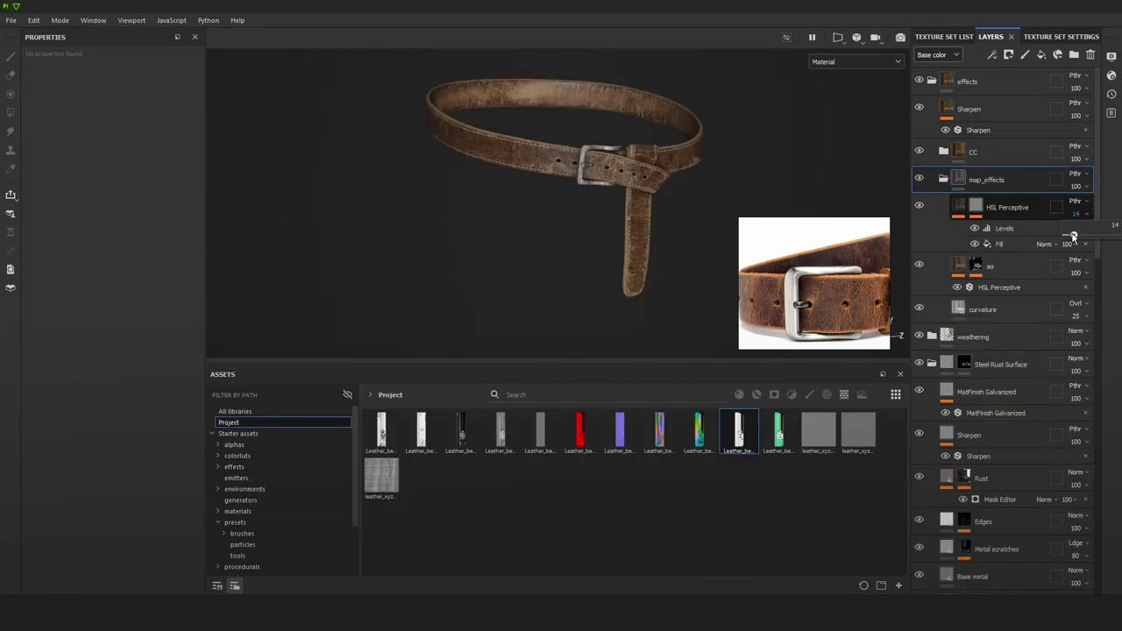
Try an opacity of 23 on the map_effects folder's HSL Perceptive layer, comparing the belt with the folder hidden and shown.
mouse_move(1073, 237)
left_mouse_down()
mouse_move(1115, 235)
mouse_move(1080, 237)
left_mouse_up()
scroll(736, 162, "down", 3)
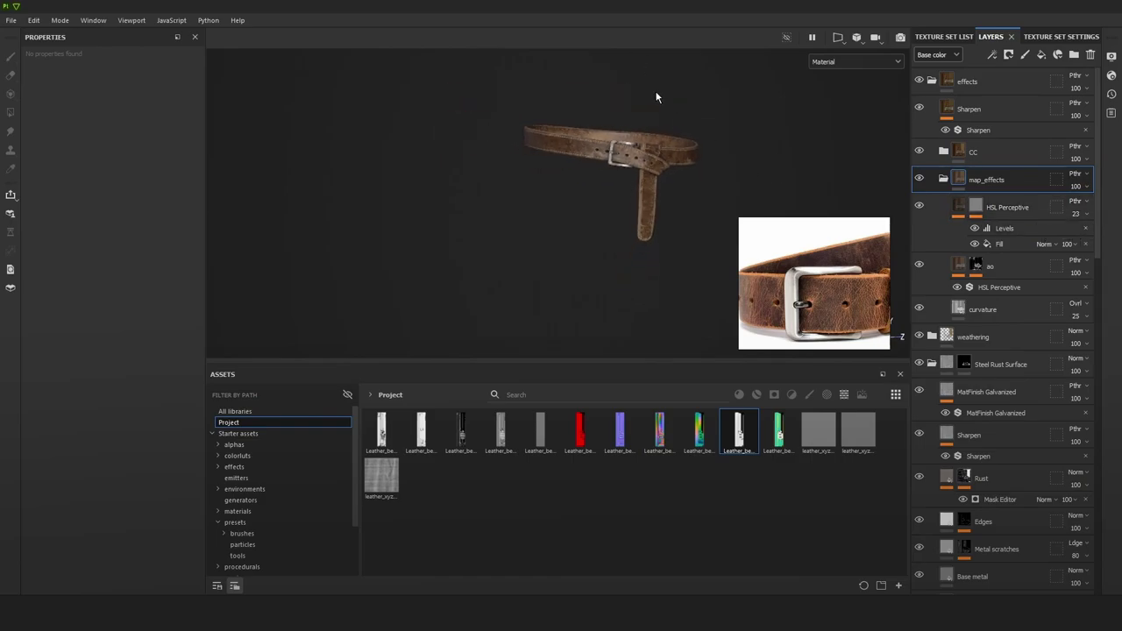
left_click(919, 178)
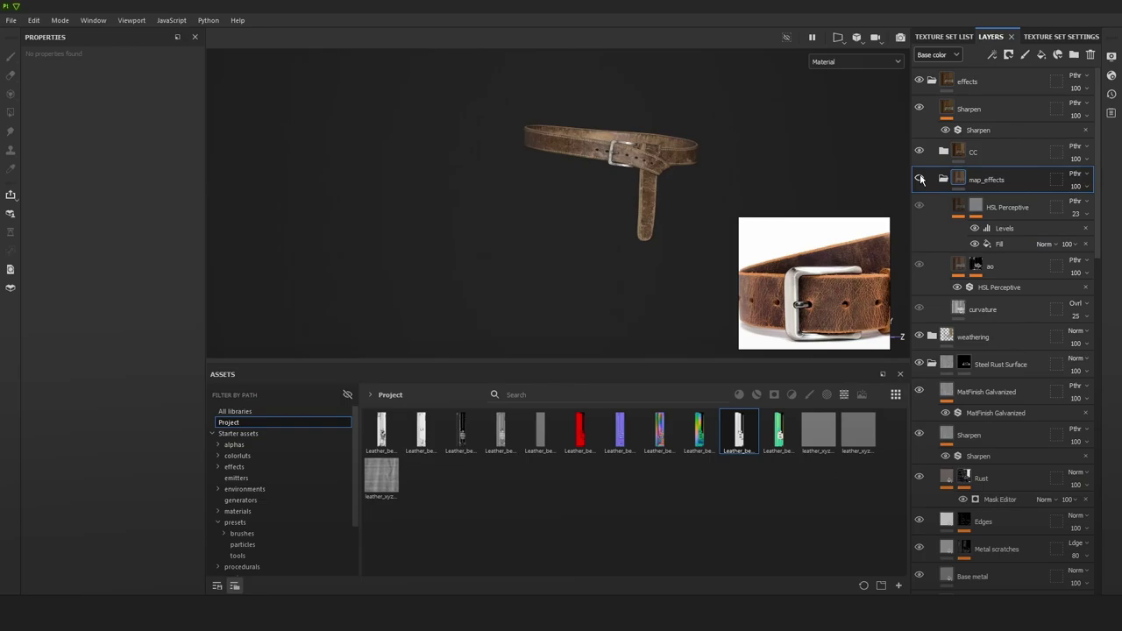
left_click(920, 179)
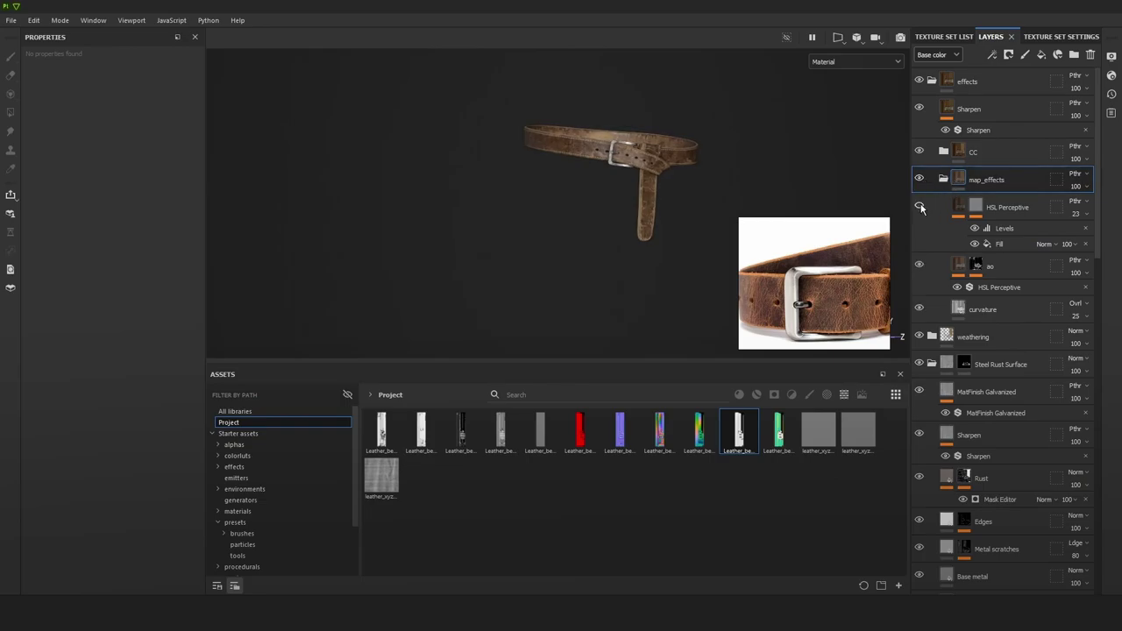
Reduce the opacity of the HSL Perceptive layer in the map_effects folder to 10 and check the belt without the mask overlay.
left_click(1002, 204)
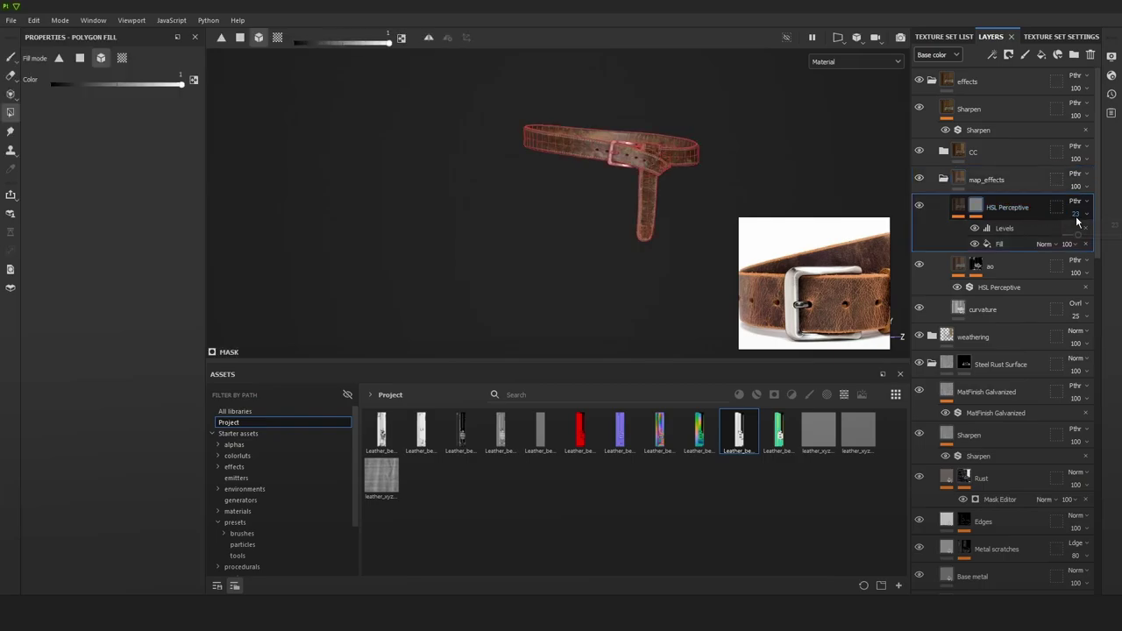
left_click(1075, 215)
left_click_drag(1077, 236, 1073, 237)
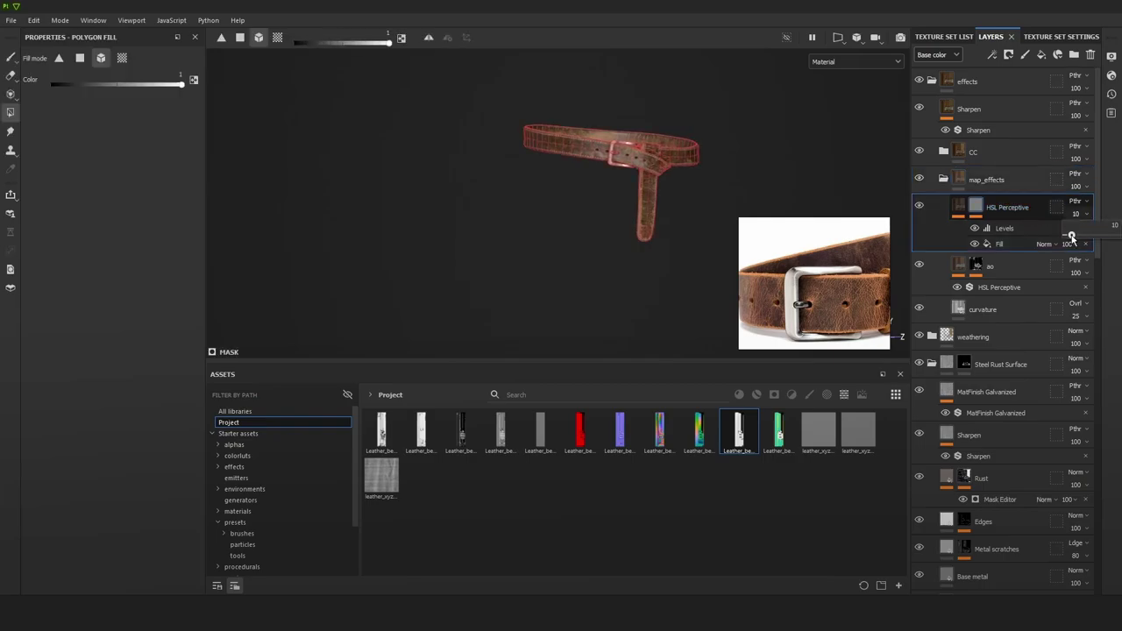
left_click_drag(732, 154, 682, 154, "alt")
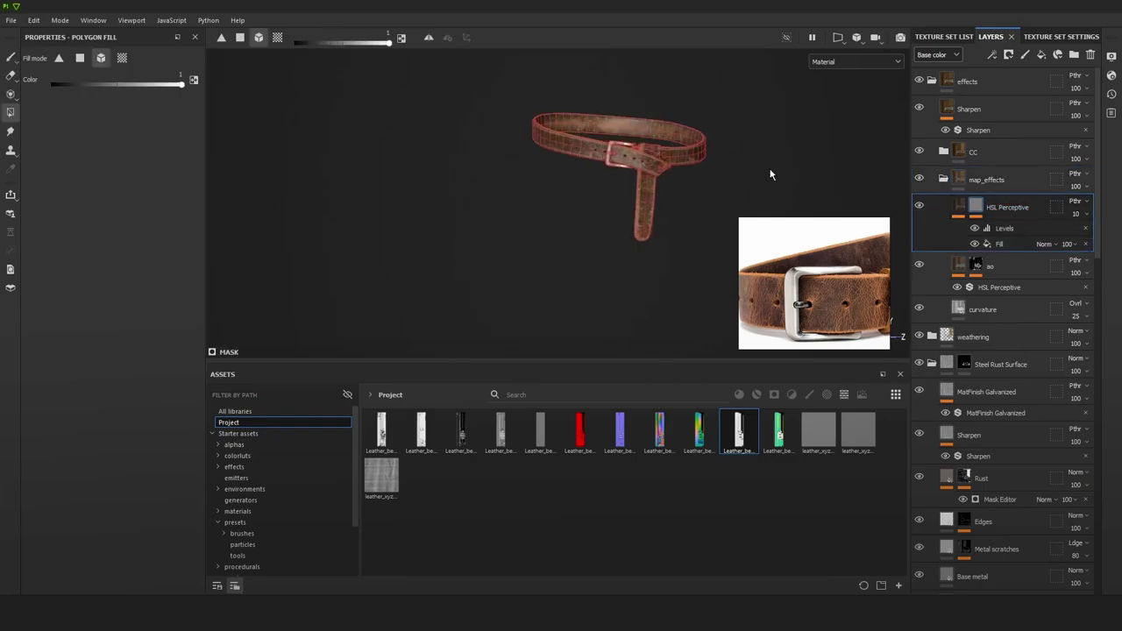
left_click(1002, 182)
left_click_drag(794, 156, 770, 160, "alt")
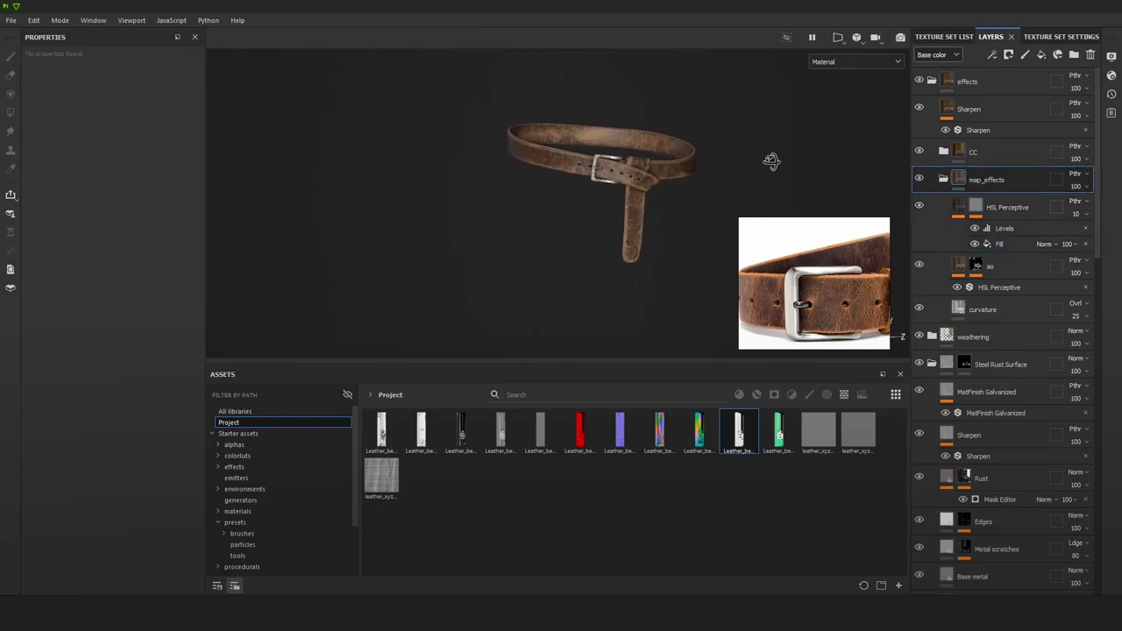